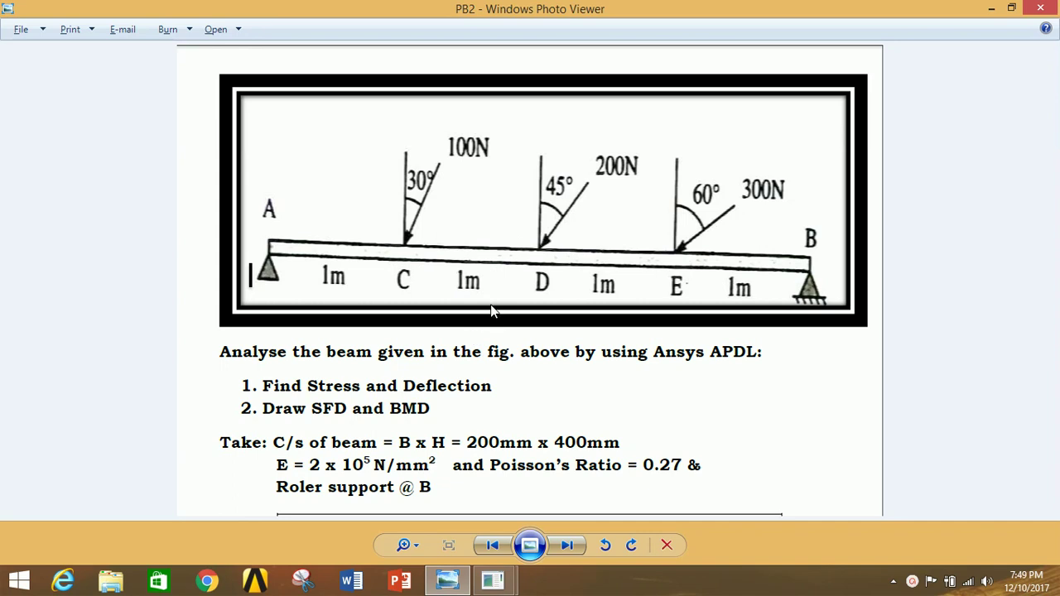
- Switch from the PB2 beam problem sheet in Photo Viewer to the ANSYS Multiphysics R16.0 window
mouse_move(494, 579)
click(545, 498)
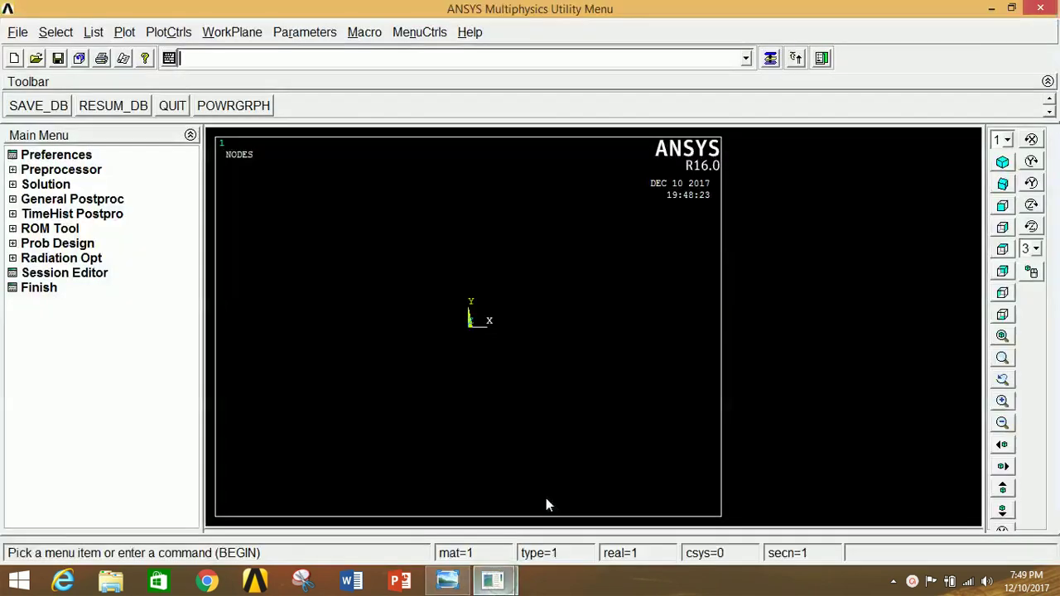
- Set the GUI filtering preferences to Structural
click(59, 157)
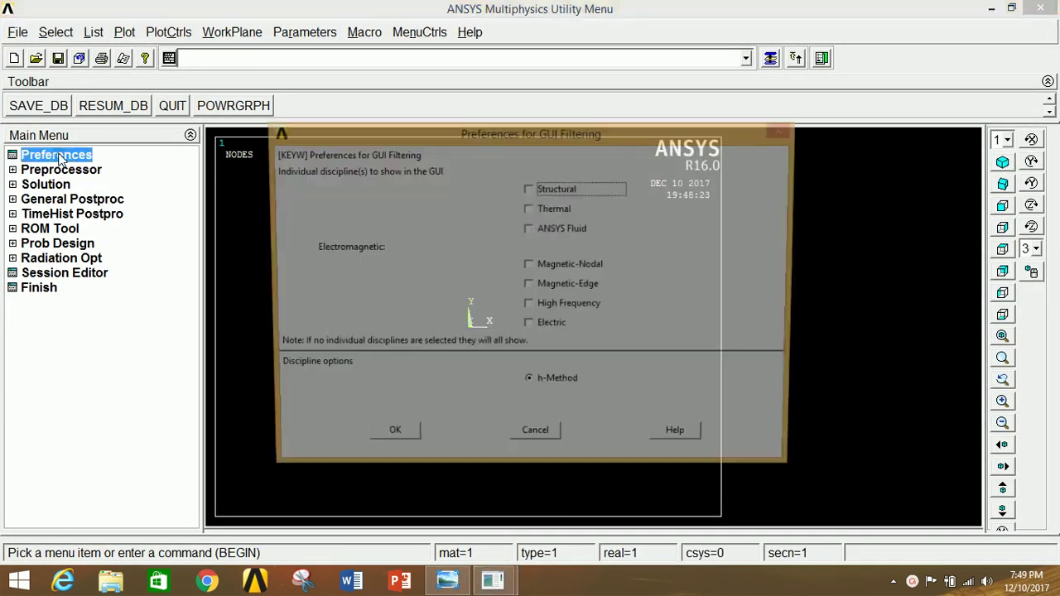
click(535, 189)
click(389, 437)
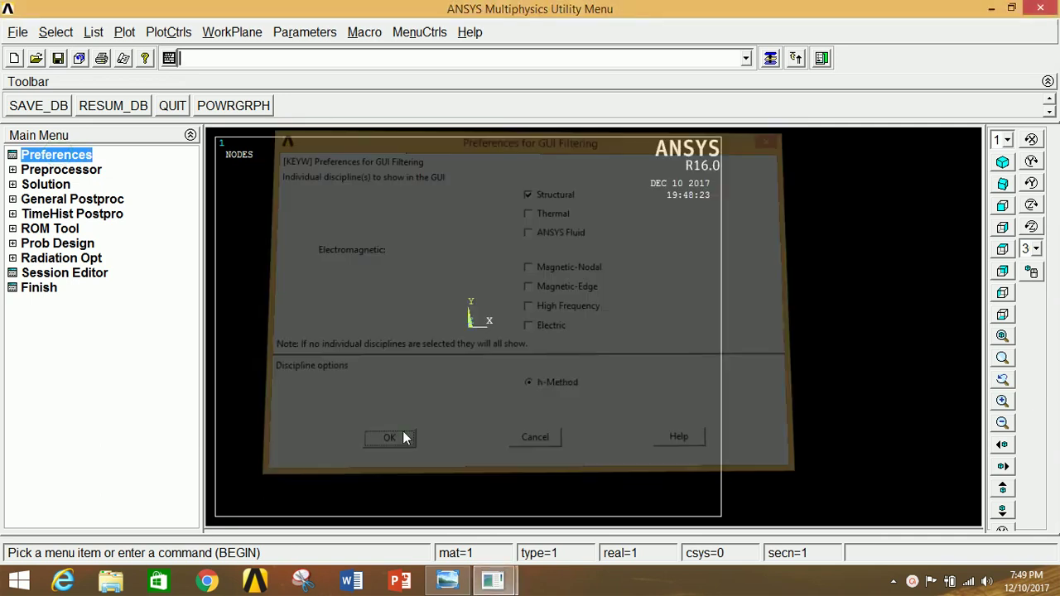
- Add the 2-node BEAM188 beam as element type 1
click(99, 171)
click(87, 185)
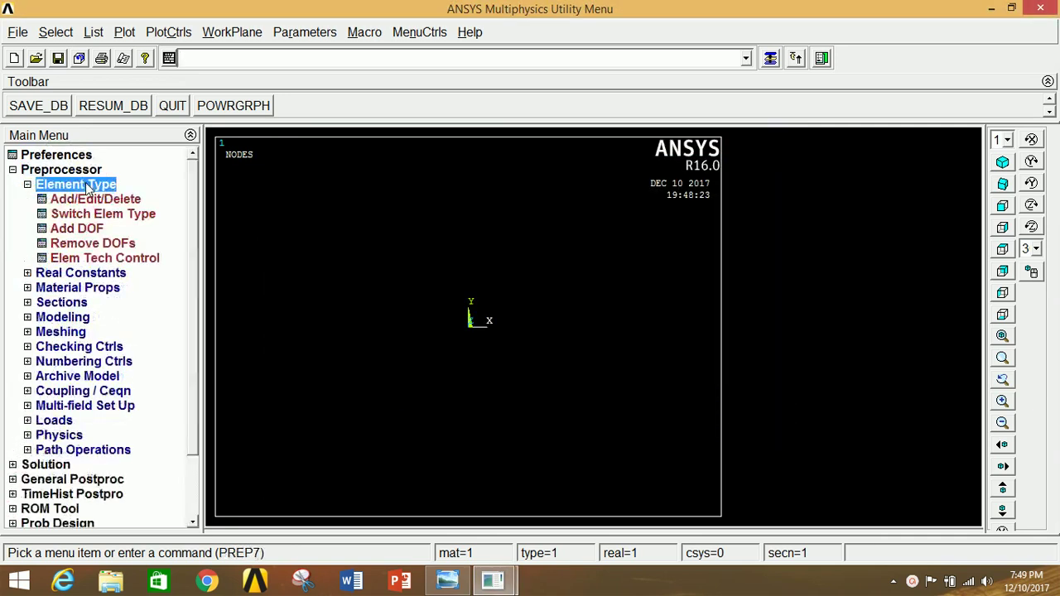
click(97, 203)
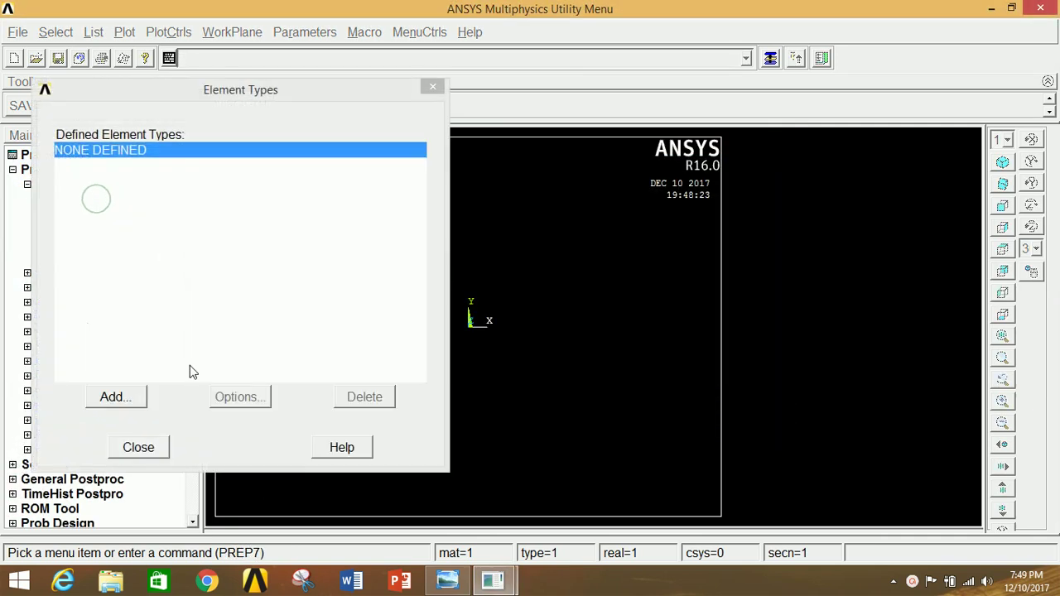
click(117, 397)
click(548, 264)
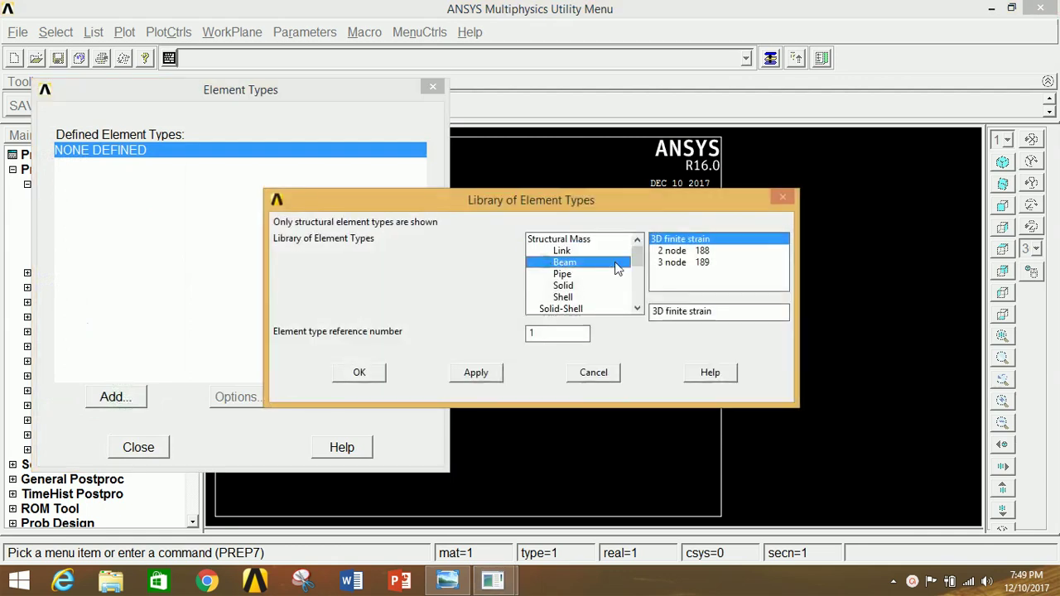
click(675, 251)
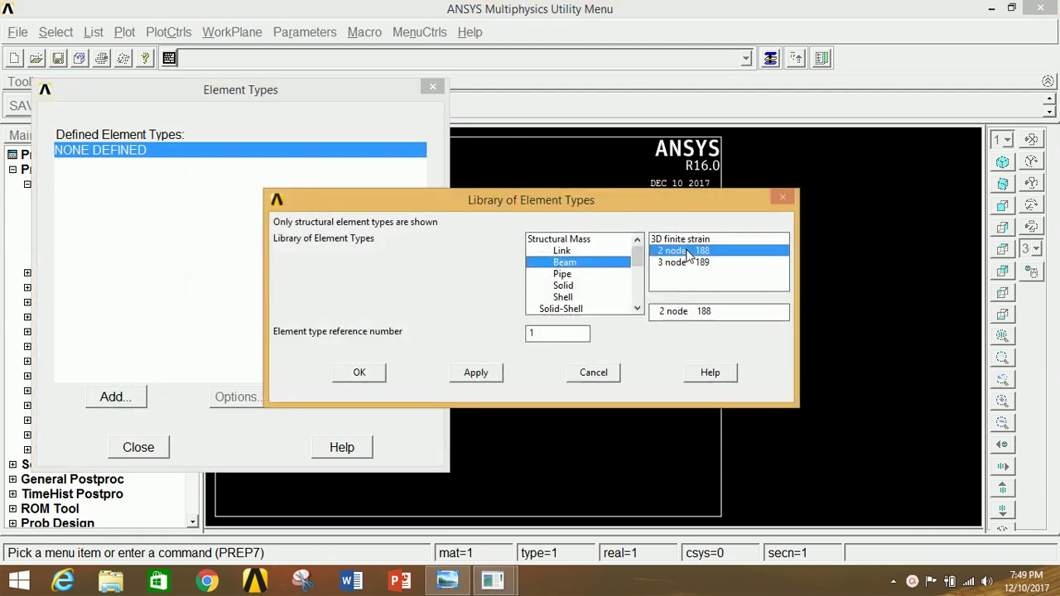
click(359, 375)
click(147, 452)
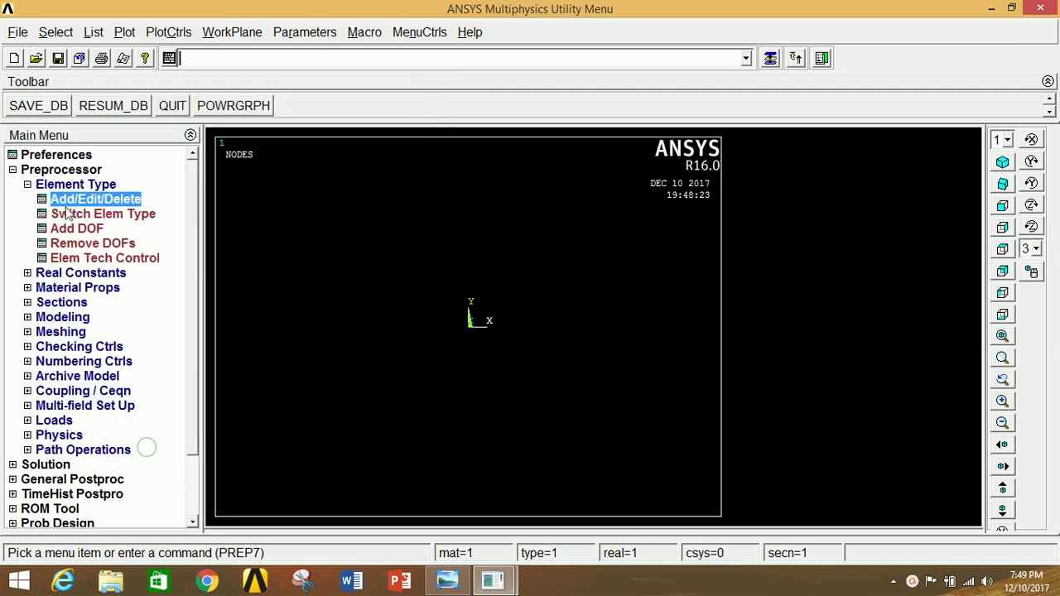
double_click(65, 185)
- Give material 1 linear isotropic elastic properties with EX 2E5 and PRXY 0.2
click(77, 213)
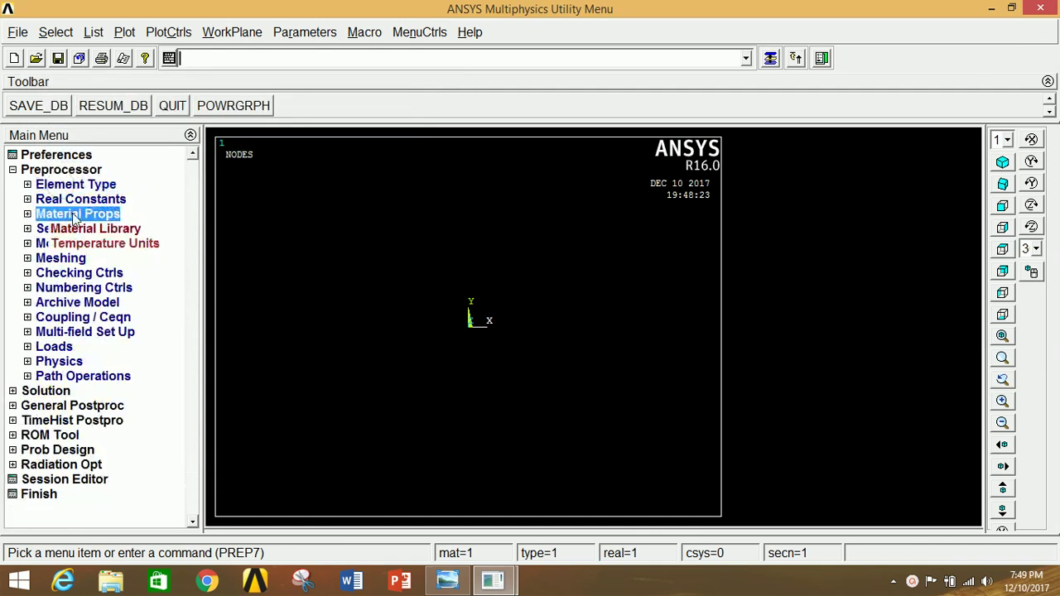
click(95, 273)
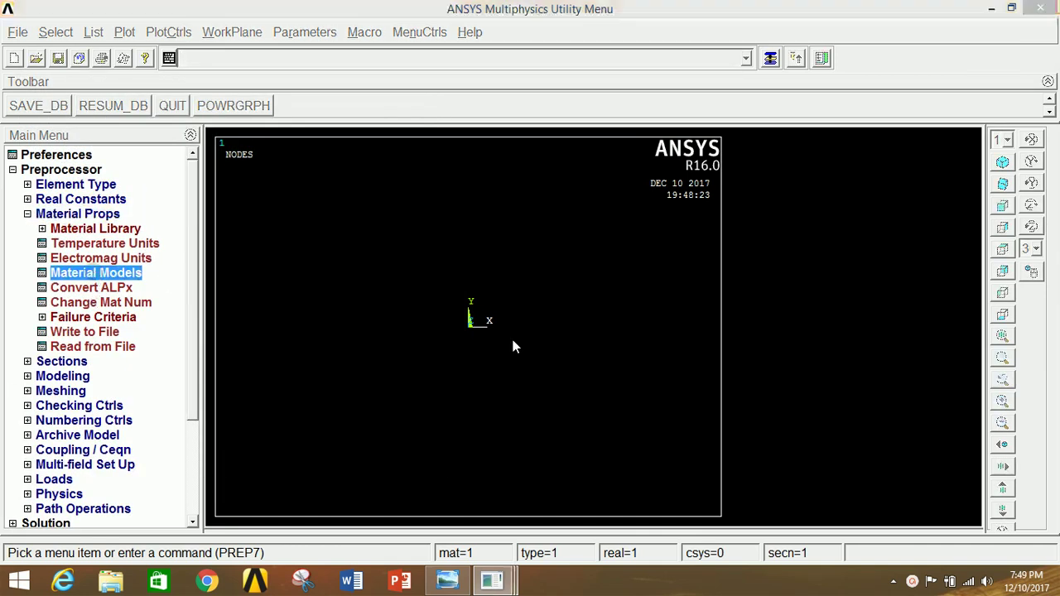
double_click(553, 264)
double_click(573, 280)
double_click(597, 296)
double_click(625, 312)
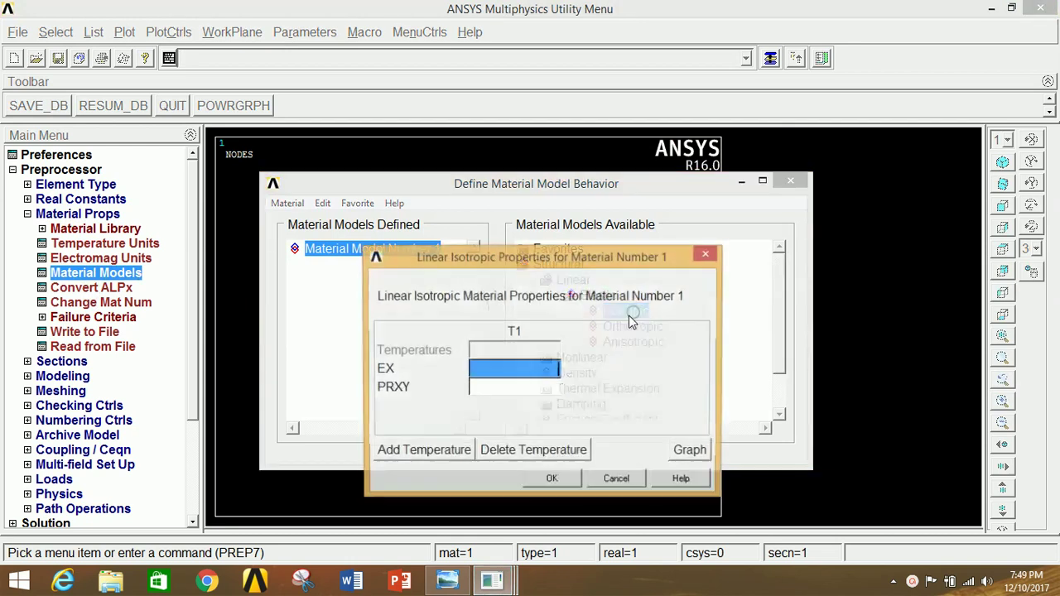
text(2E5)
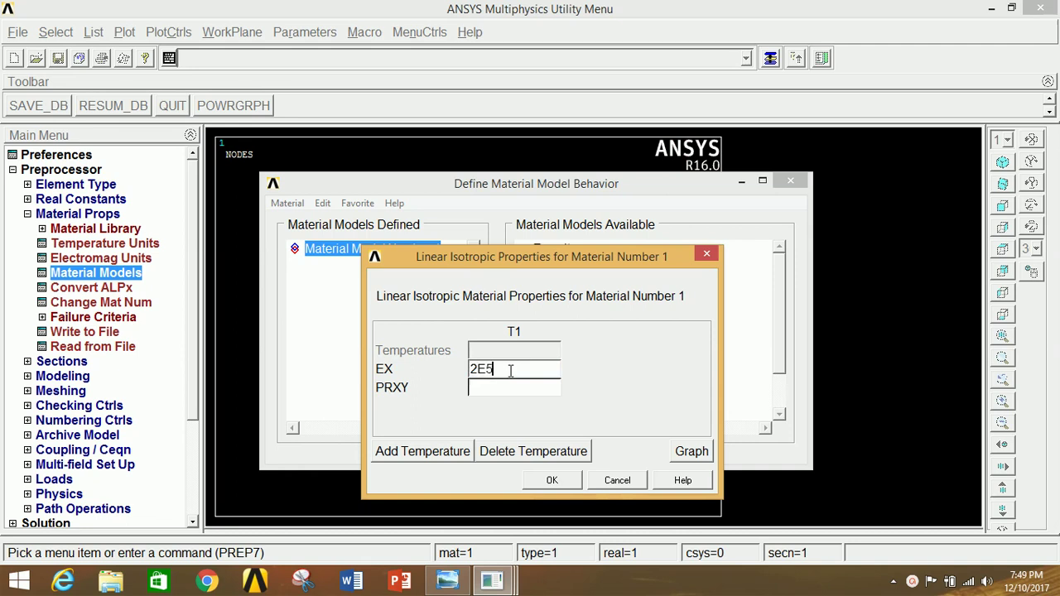
key(Tab)
text(0)
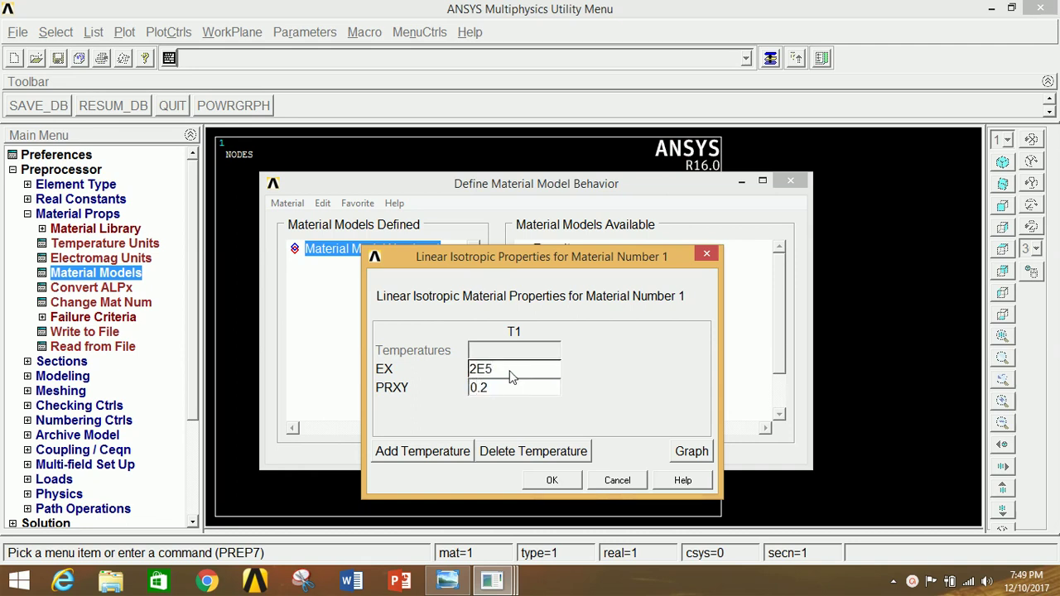
click(553, 481)
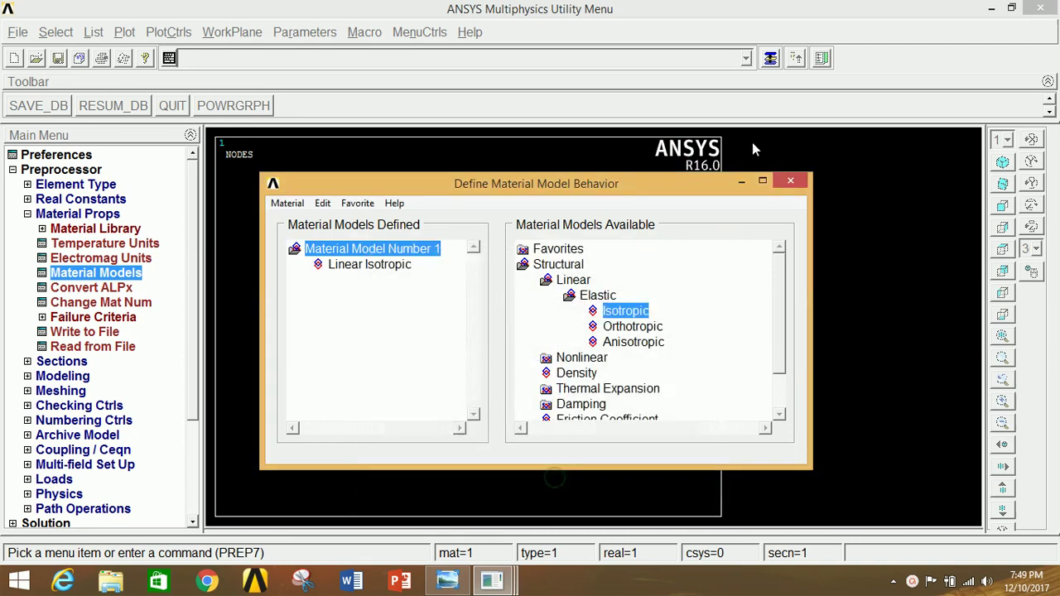
click(791, 177)
click(100, 213)
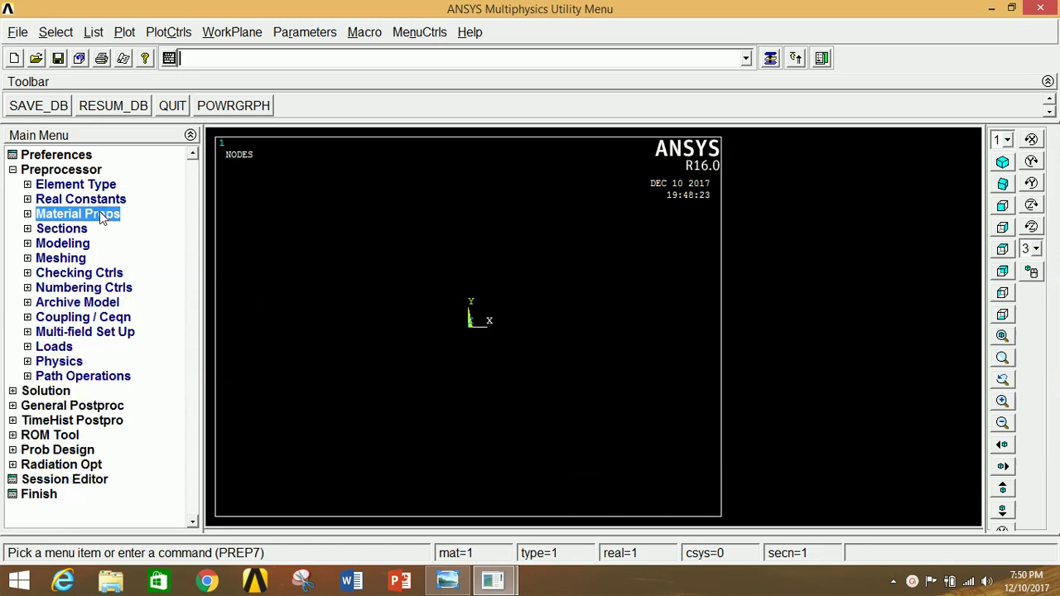
- Define rectangular beam section 1 with B 200 and H 400, preview it, then replot
click(65, 230)
click(68, 257)
click(94, 272)
double_click(934, 267)
text(200)
double_click(941, 290)
text(400)
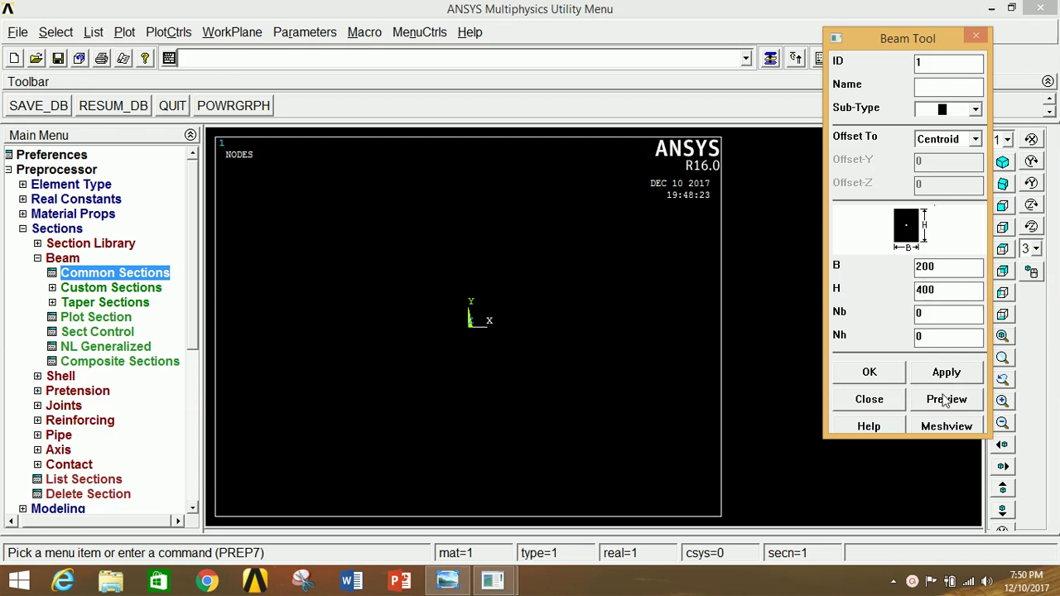
click(940, 402)
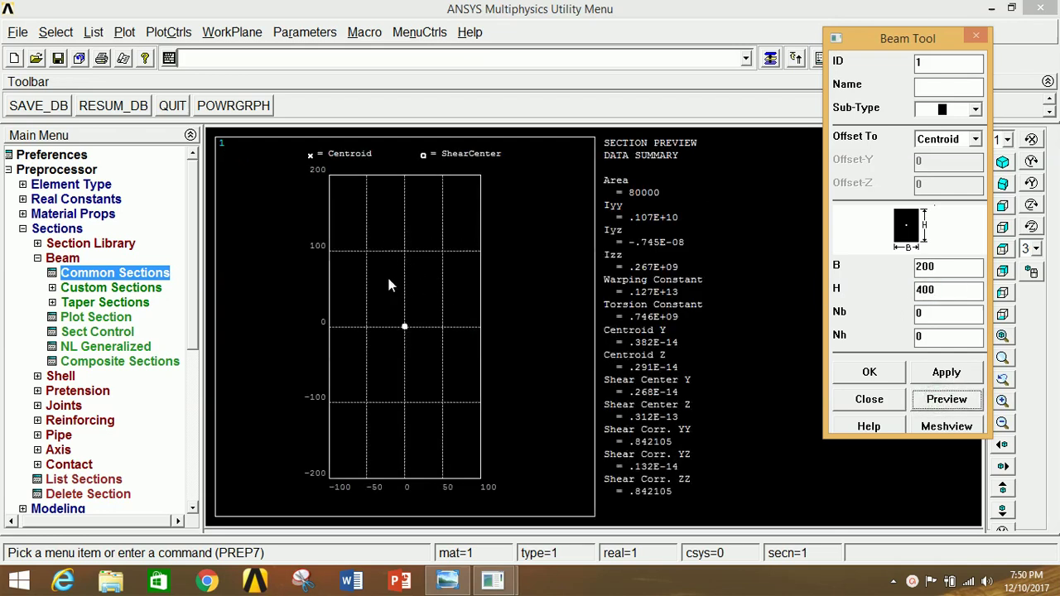
click(868, 371)
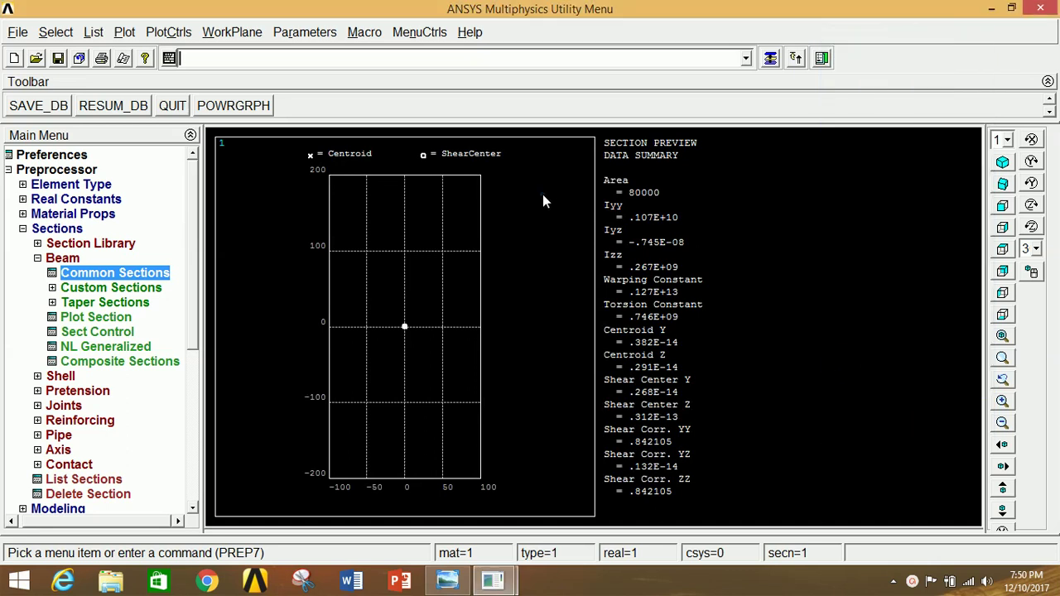
right_click(542, 194)
click(560, 201)
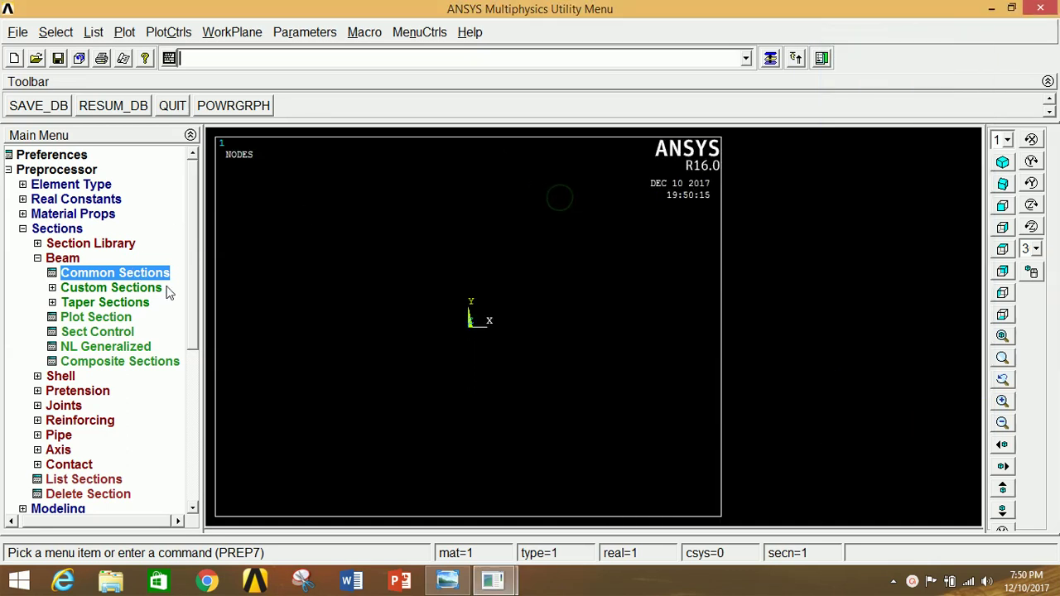
- Create keypoint 1 at the origin in the active coordinate system
click(58, 228)
click(60, 243)
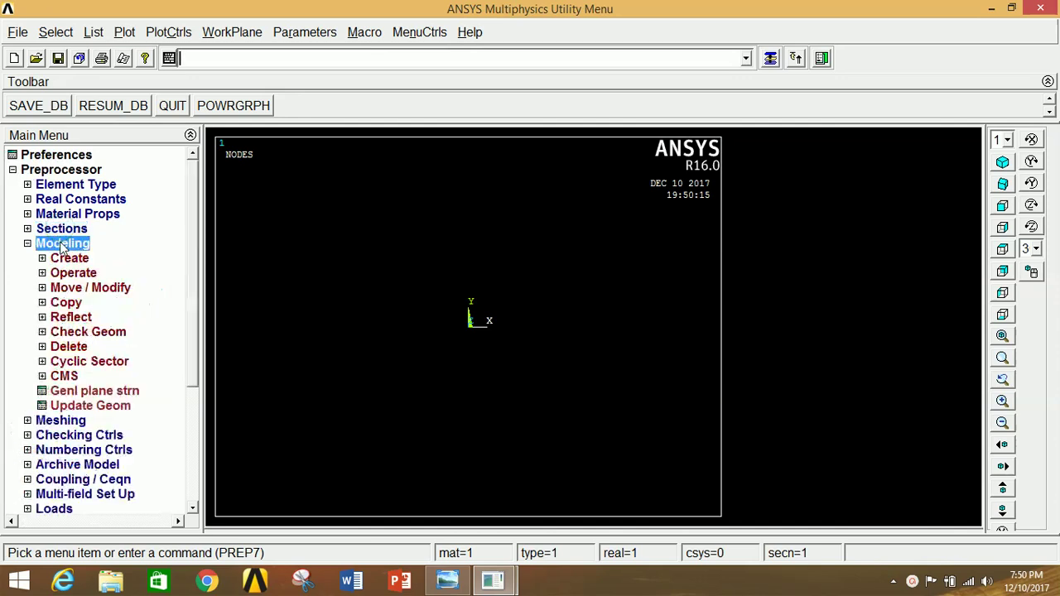
click(71, 259)
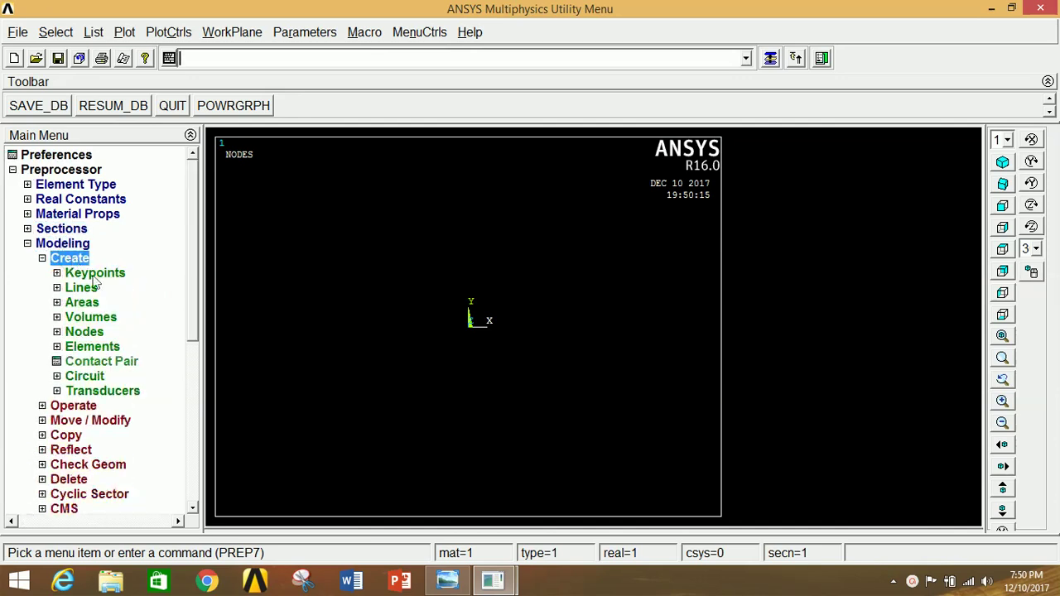
click(95, 273)
click(108, 302)
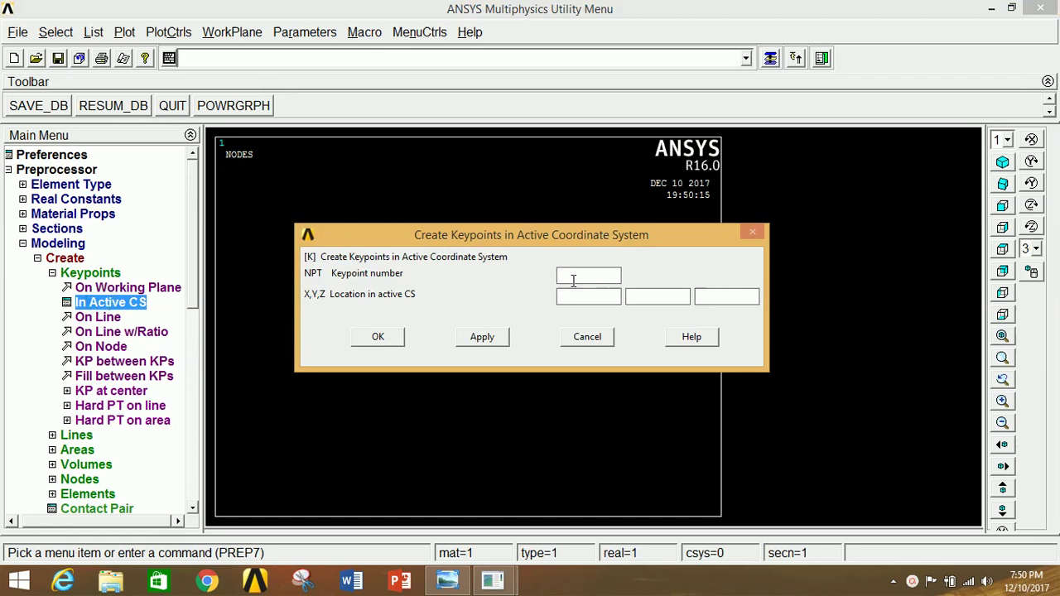
click(486, 338)
- Check the problem sheet for dimensions, then create keypoints at X 1000 and 2000
click(447, 579)
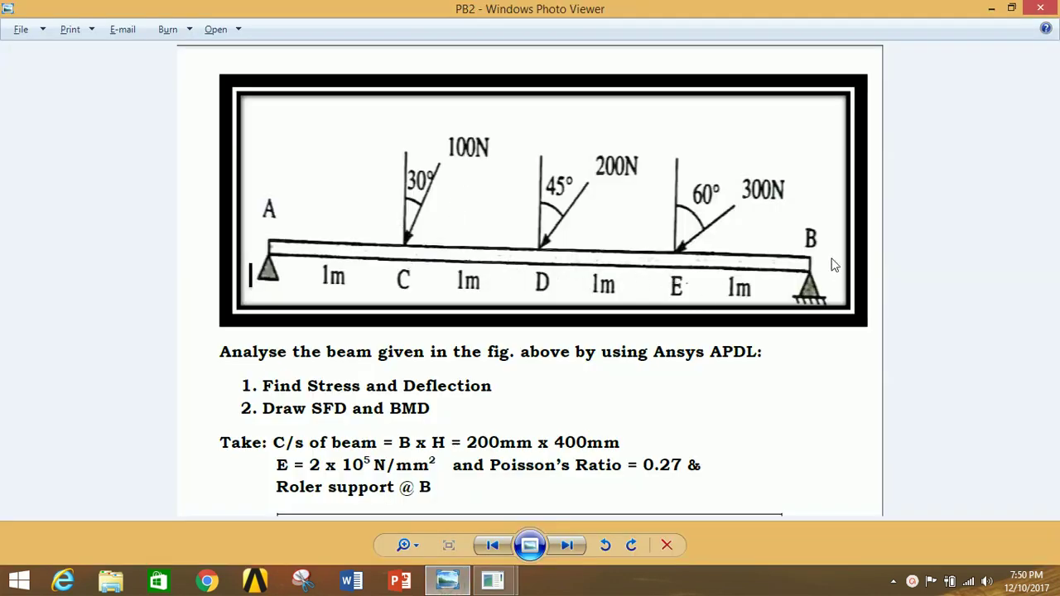
click(462, 582)
click(571, 297)
text(10)
text(00)
click(482, 336)
drag(597, 297, 495, 297)
text(2000)
click(482, 336)
- Create the remaining keypoints at X 3000 and X 4000
drag(589, 296, 469, 307)
text(3000)
click(503, 333)
drag(602, 296, 478, 301)
text(4)
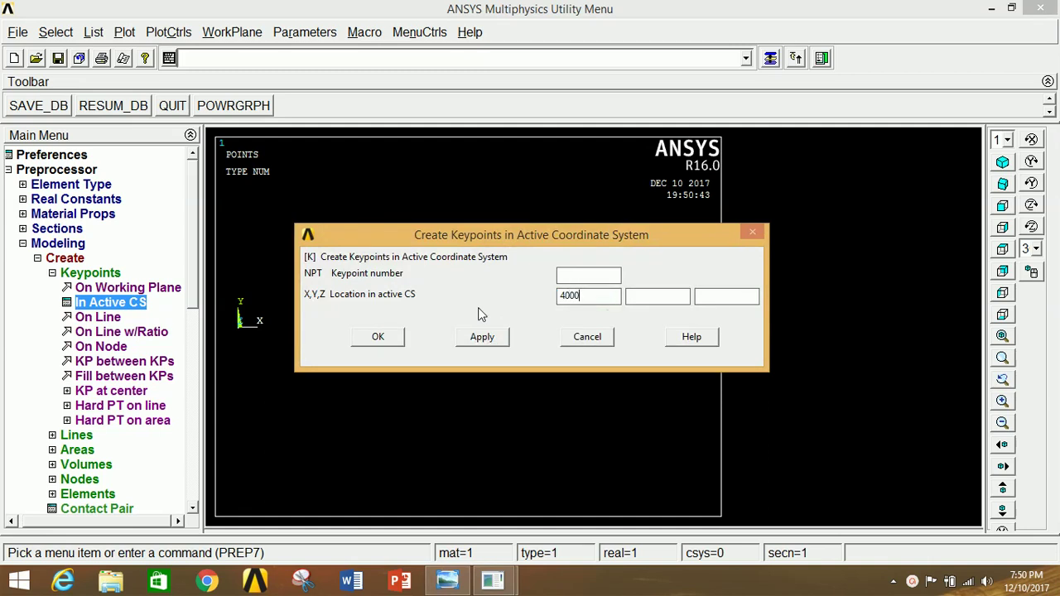
click(383, 340)
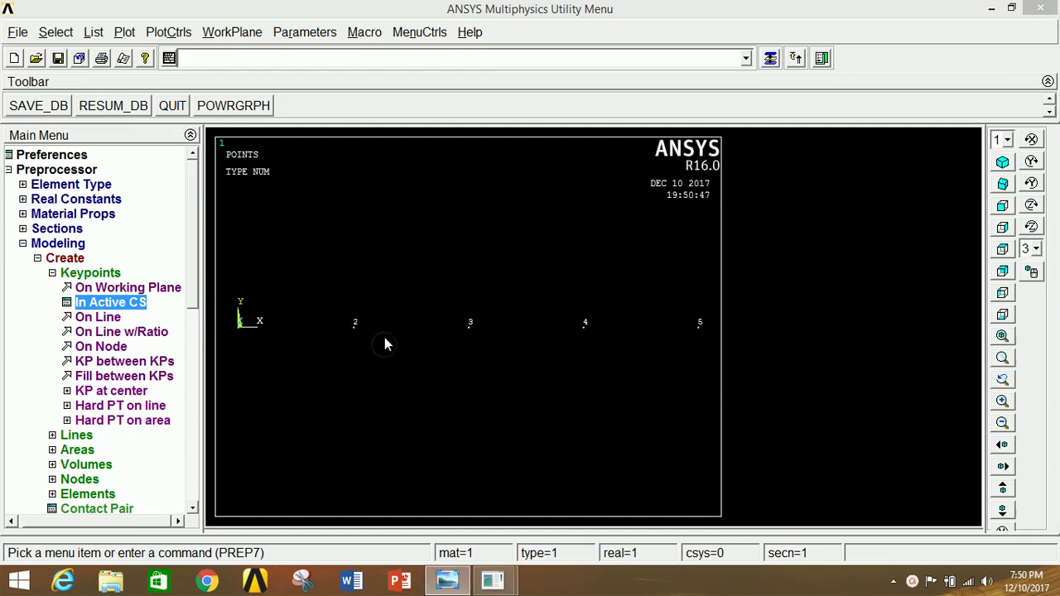
click(81, 273)
- Draw straight lines from keypoint 1 to 2 and from 2 to 3
click(79, 287)
click(93, 303)
click(135, 317)
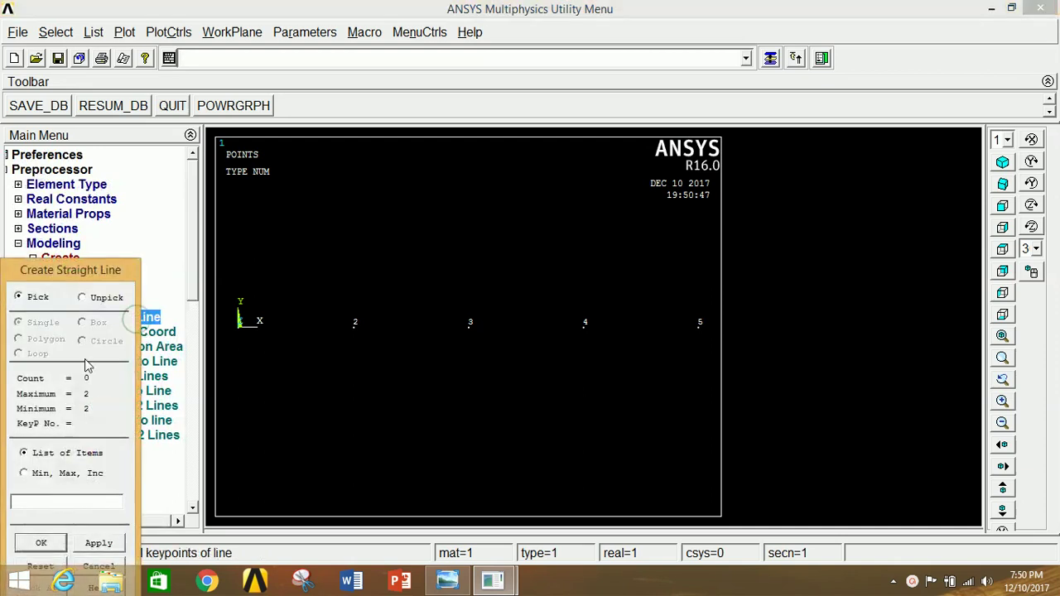
click(246, 338)
click(351, 336)
click(354, 332)
click(470, 334)
- Draw straight lines from keypoint 3 to 4 and 4 to 5, completing the beam
click(470, 334)
click(581, 338)
click(581, 337)
click(699, 334)
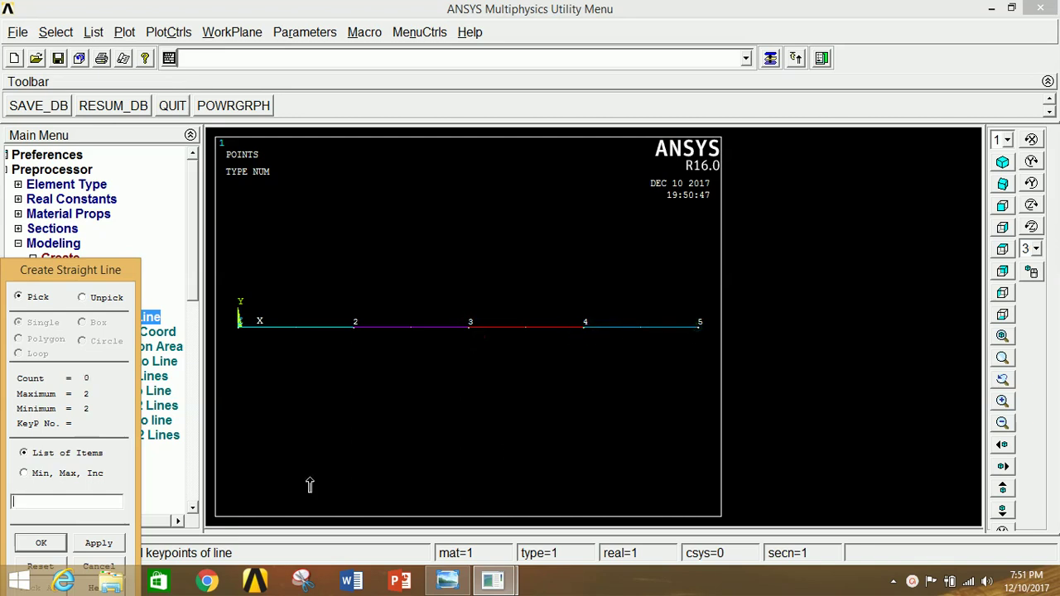
click(40, 542)
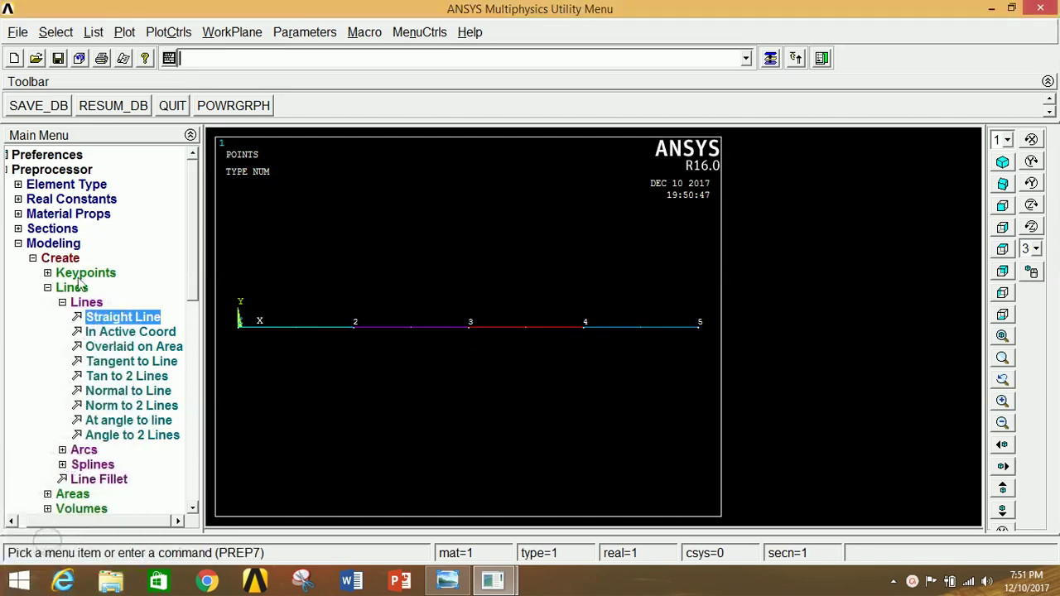
click(53, 243)
click(61, 258)
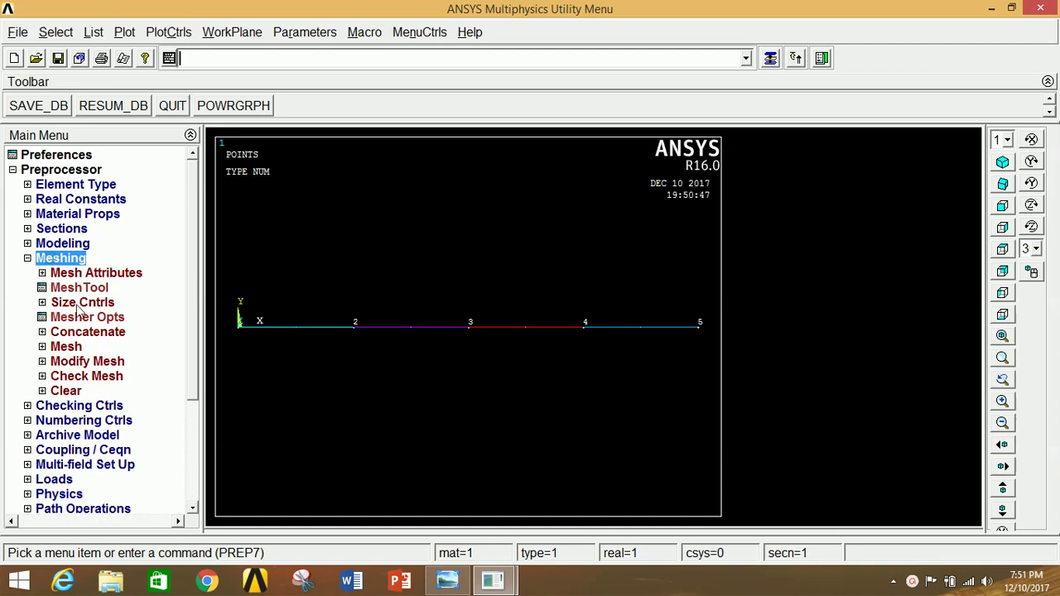
- Set the global element size to 20 divisions per line
click(81, 303)
click(93, 332)
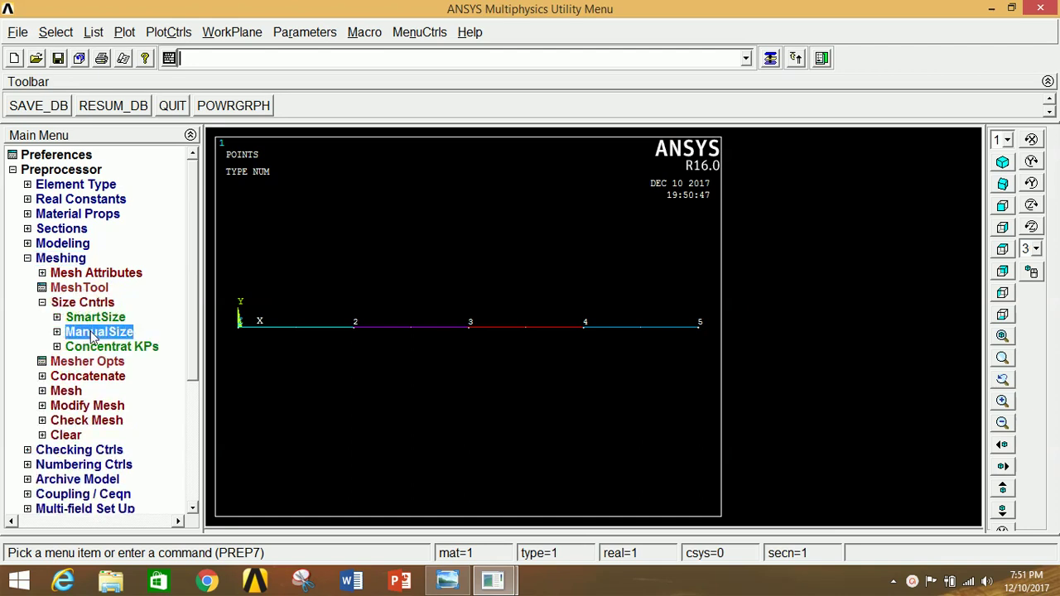
click(97, 347)
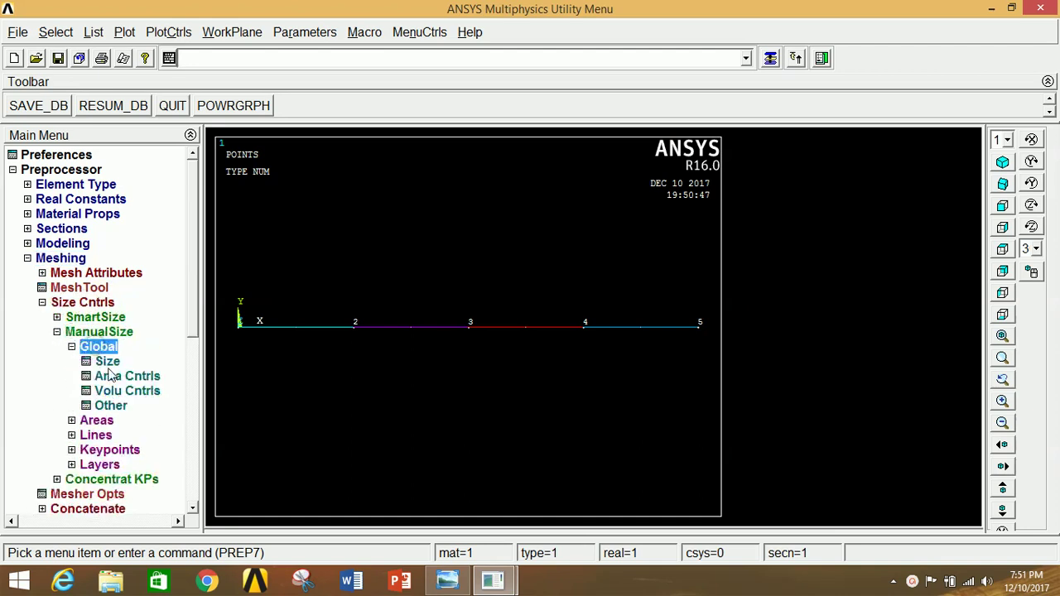
click(107, 361)
double_click(534, 290)
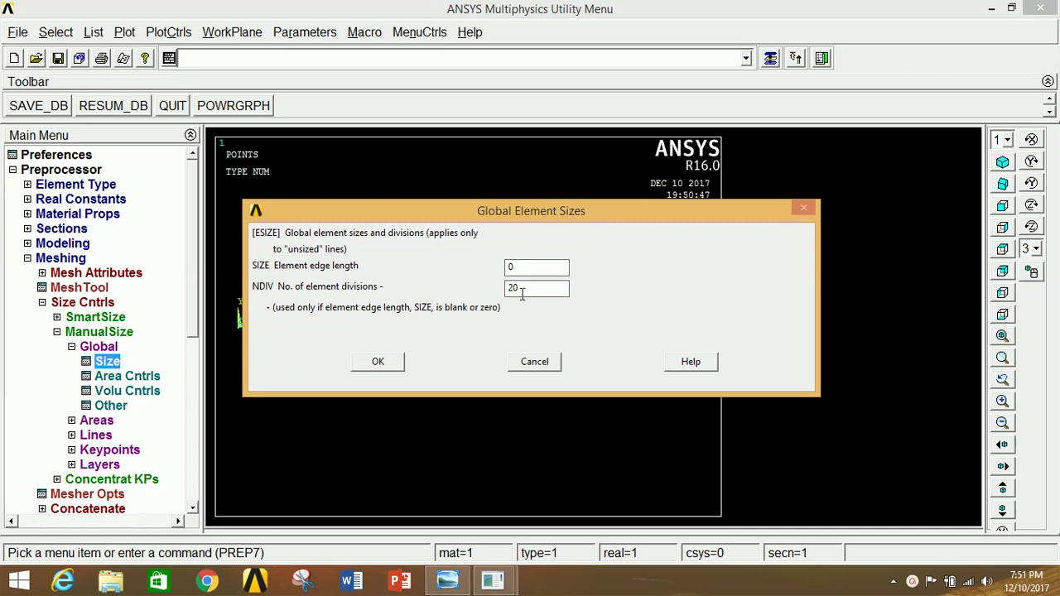
click(377, 365)
click(74, 305)
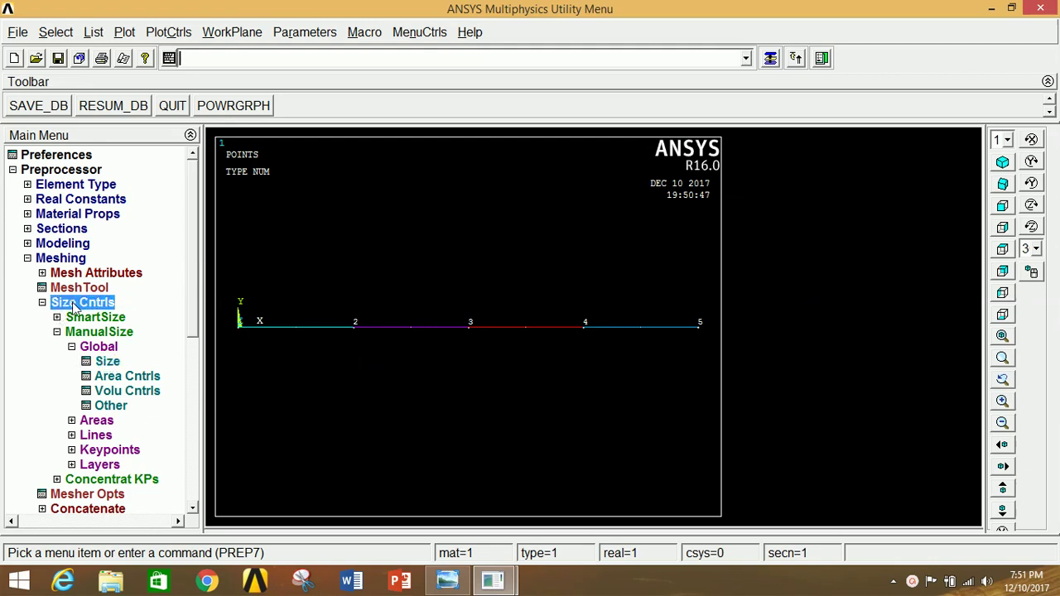
click(75, 305)
- Mesh all four beam lines, box-picking lines 1 to 4
click(66, 347)
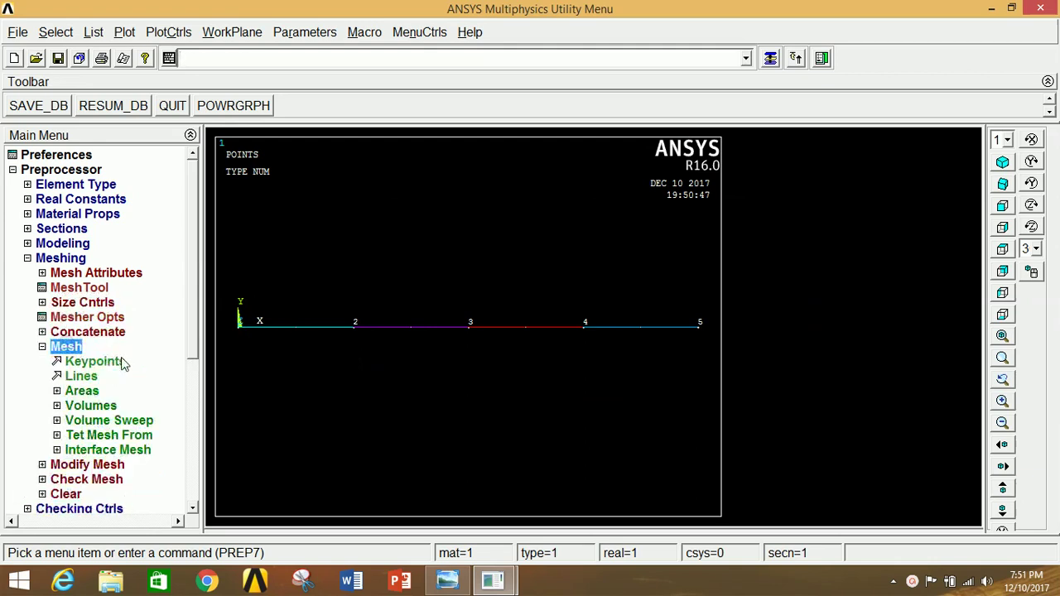
click(81, 376)
click(86, 323)
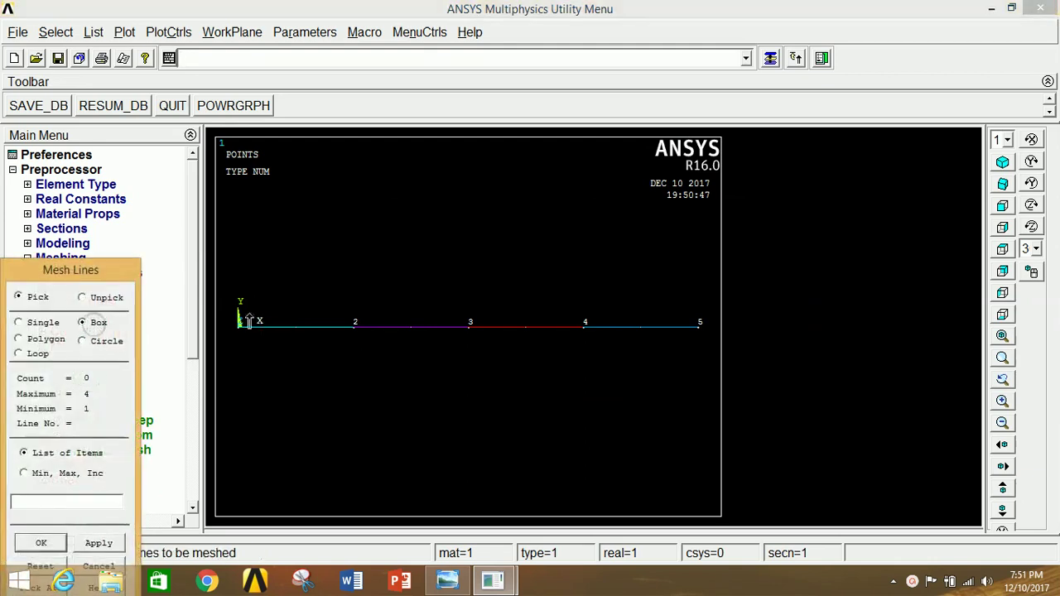
drag(235, 296, 701, 355)
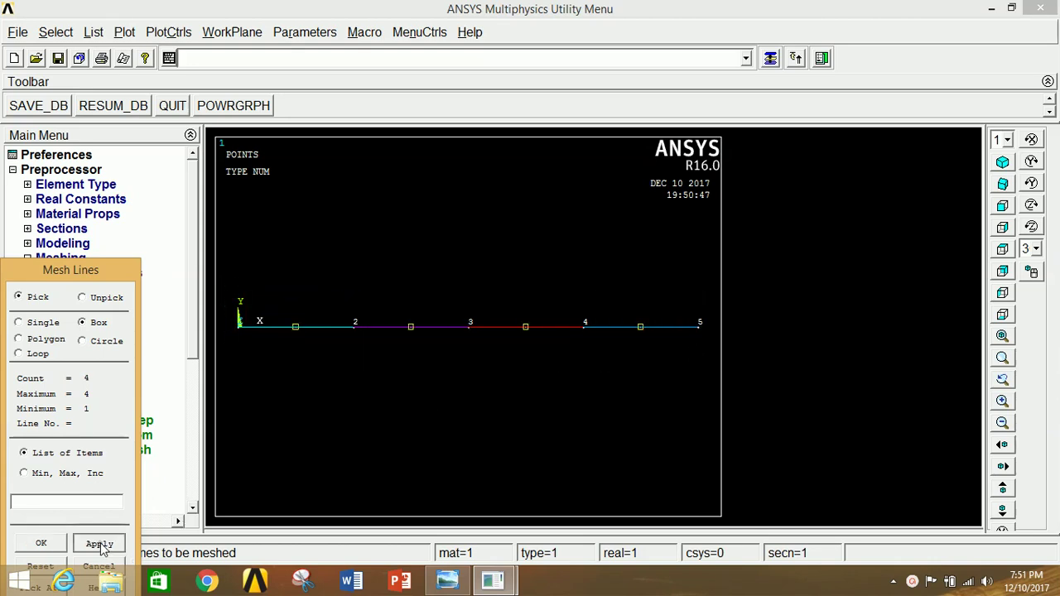
click(99, 544)
click(38, 543)
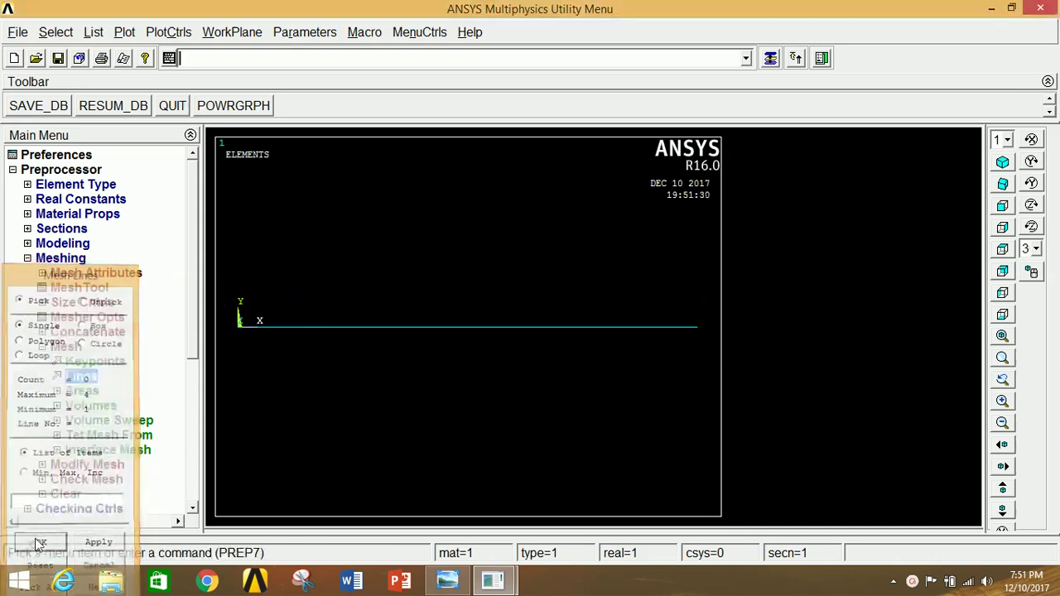
- Replot the beam as lines and bring up the node creation options under Modeling > Create
click(124, 32)
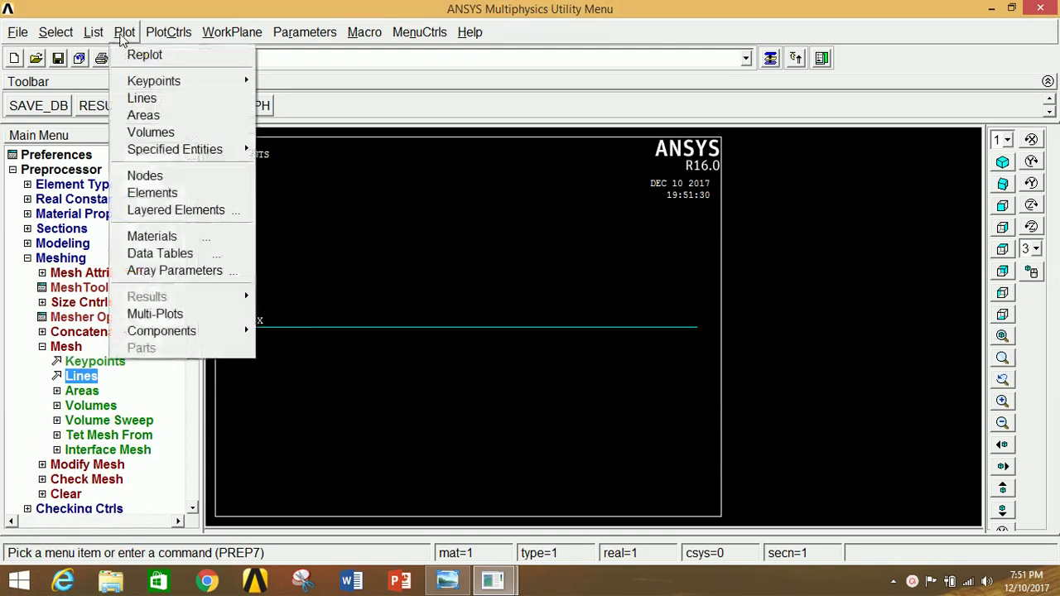
click(142, 98)
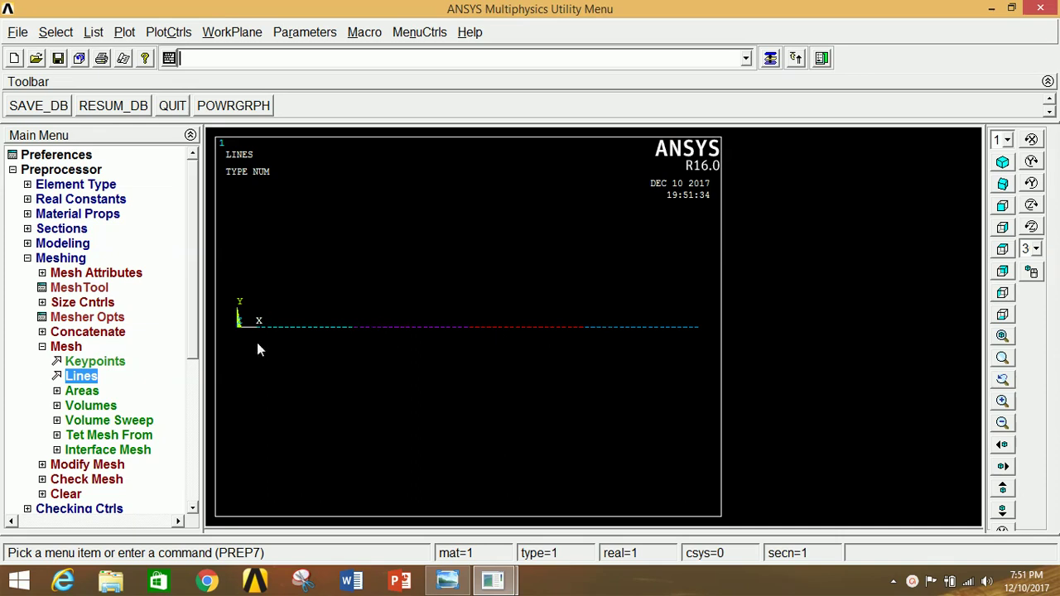
click(61, 258)
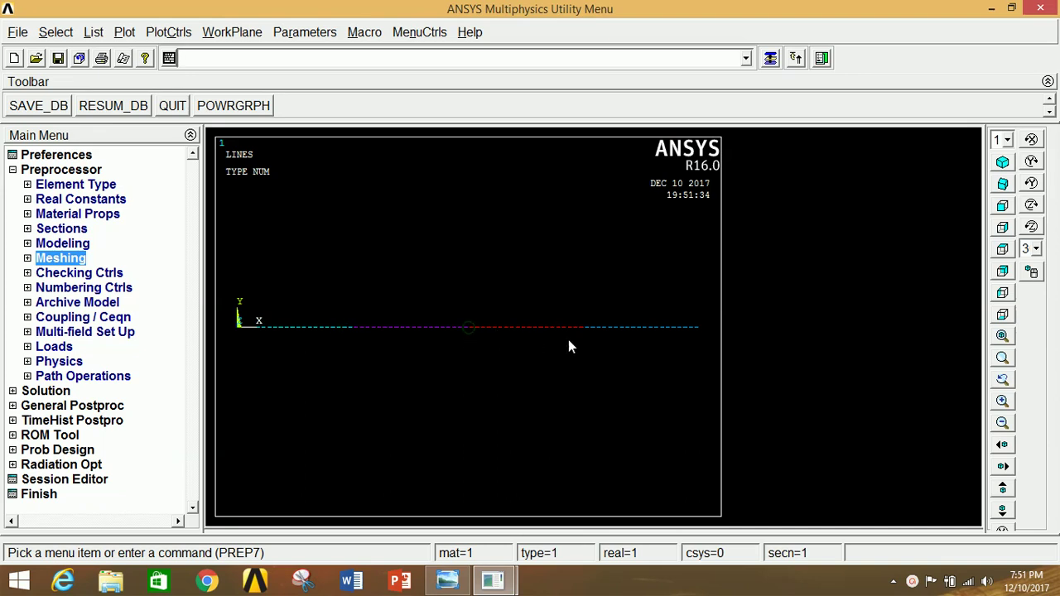
click(69, 244)
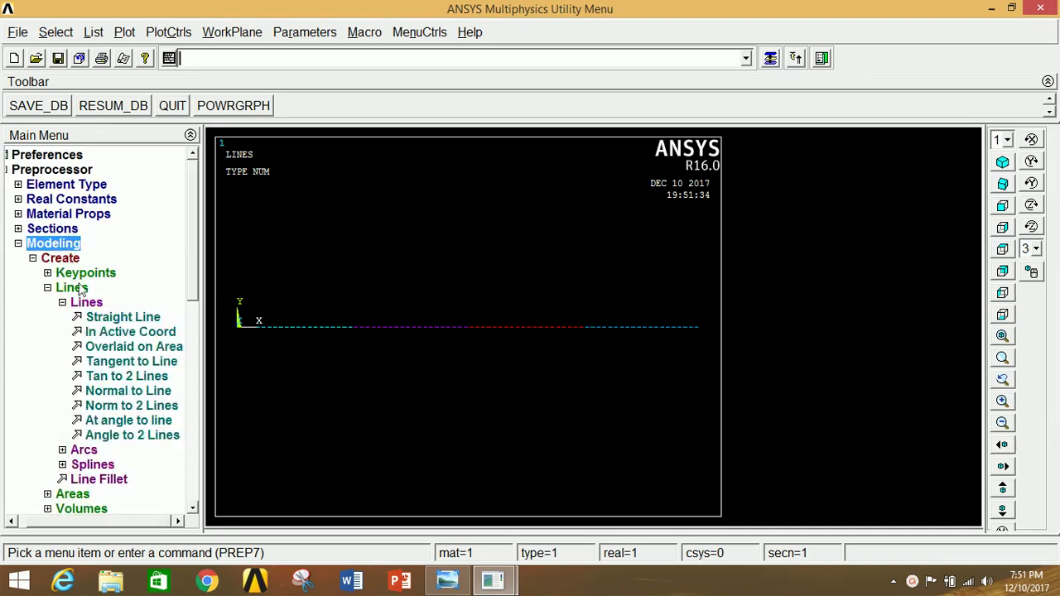
click(84, 274)
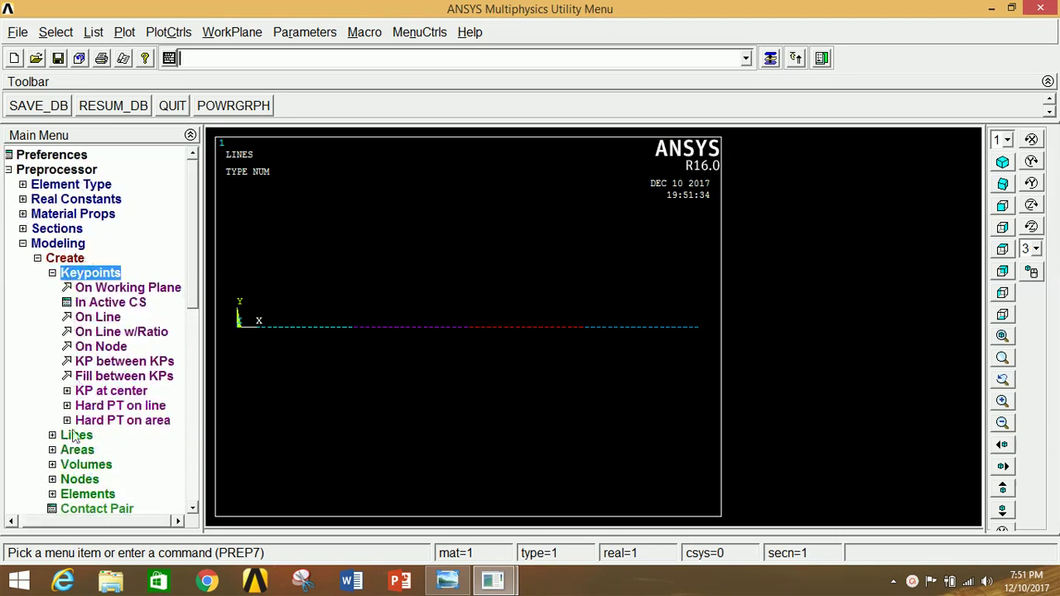
click(79, 480)
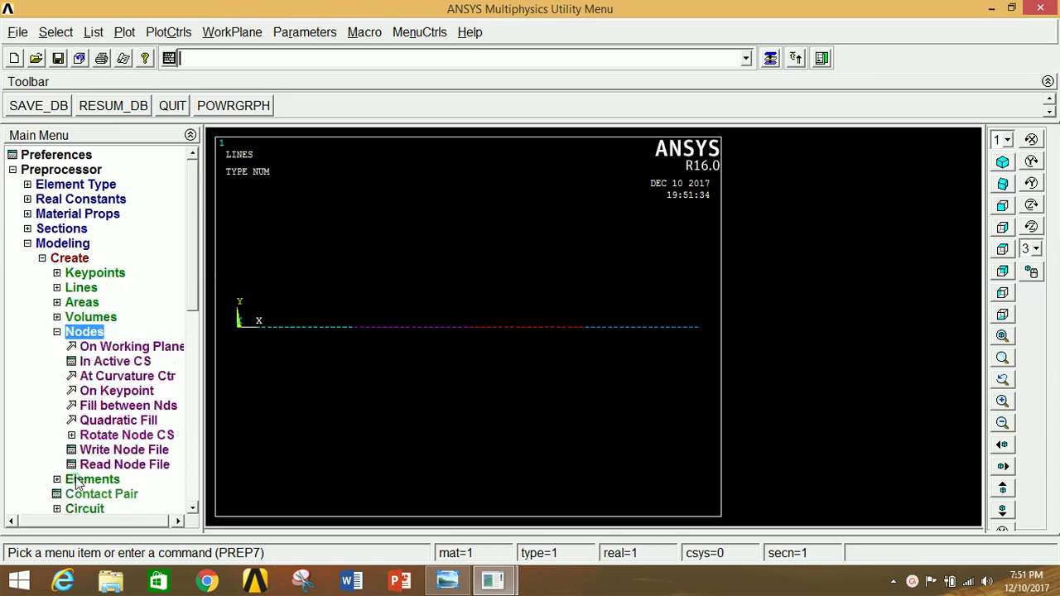
- Start rotating node 2's coordinate system by angles and check the problem figure for the load angles
click(113, 436)
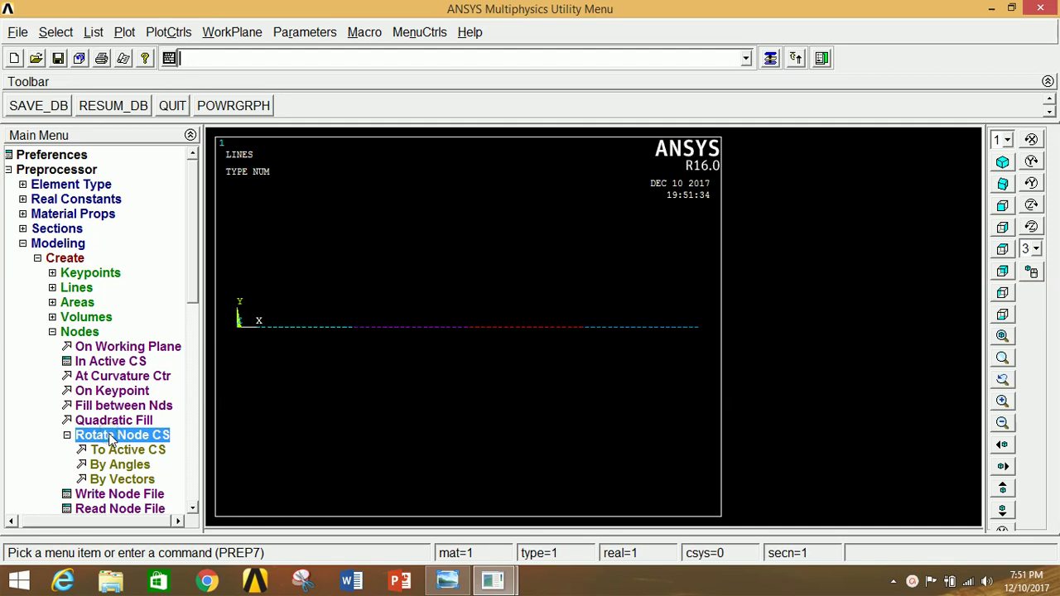
click(120, 467)
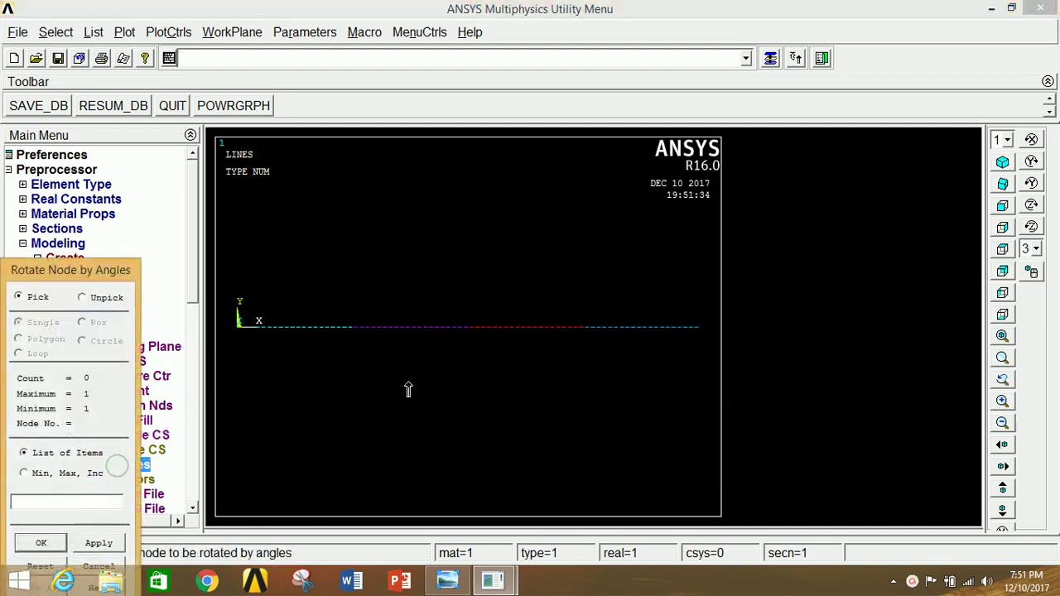
click(352, 328)
click(96, 543)
double_click(627, 282)
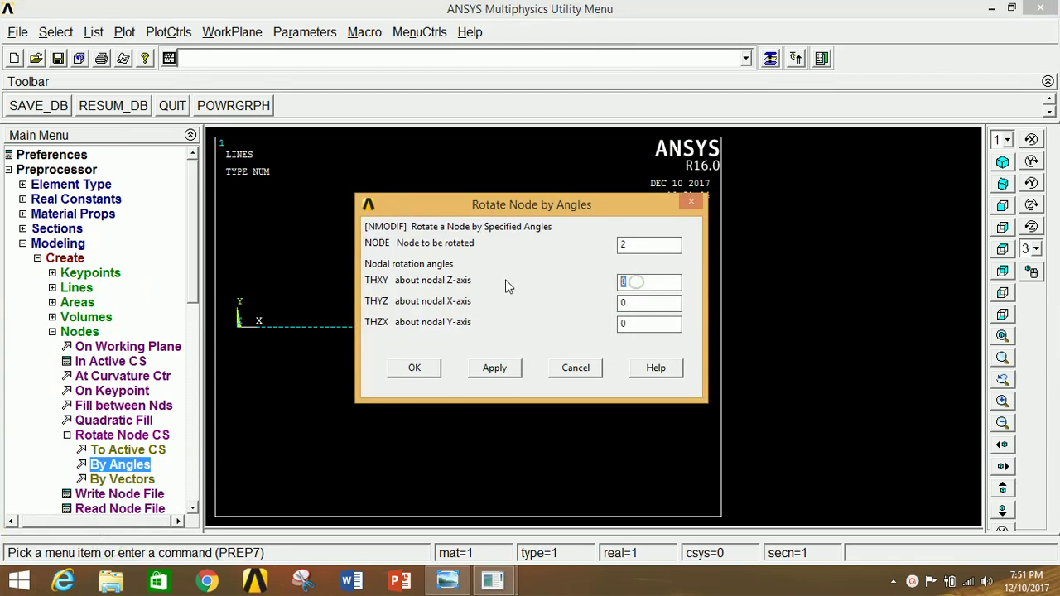
click(447, 579)
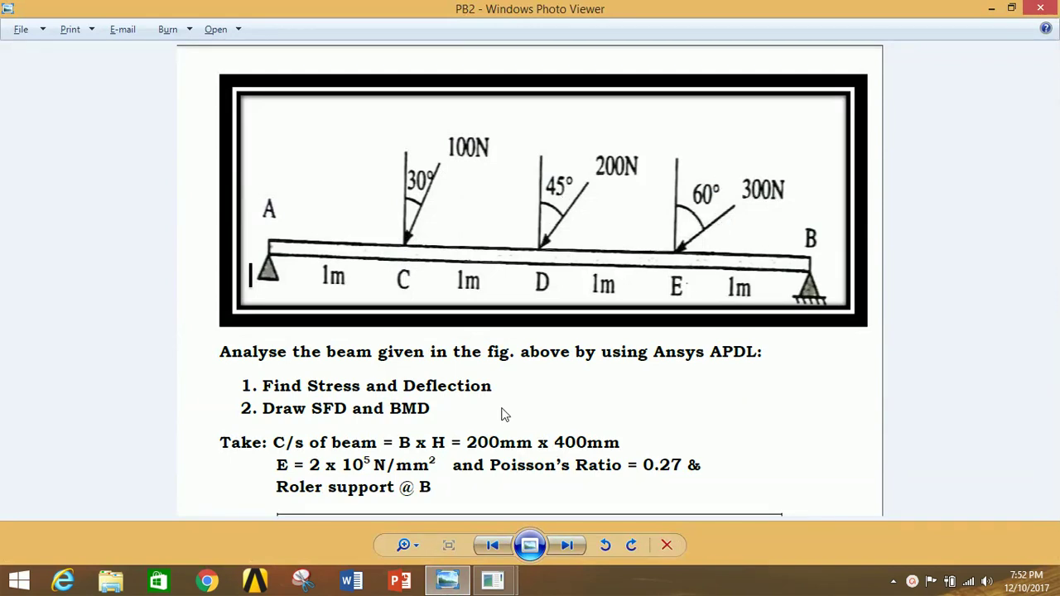
click(447, 580)
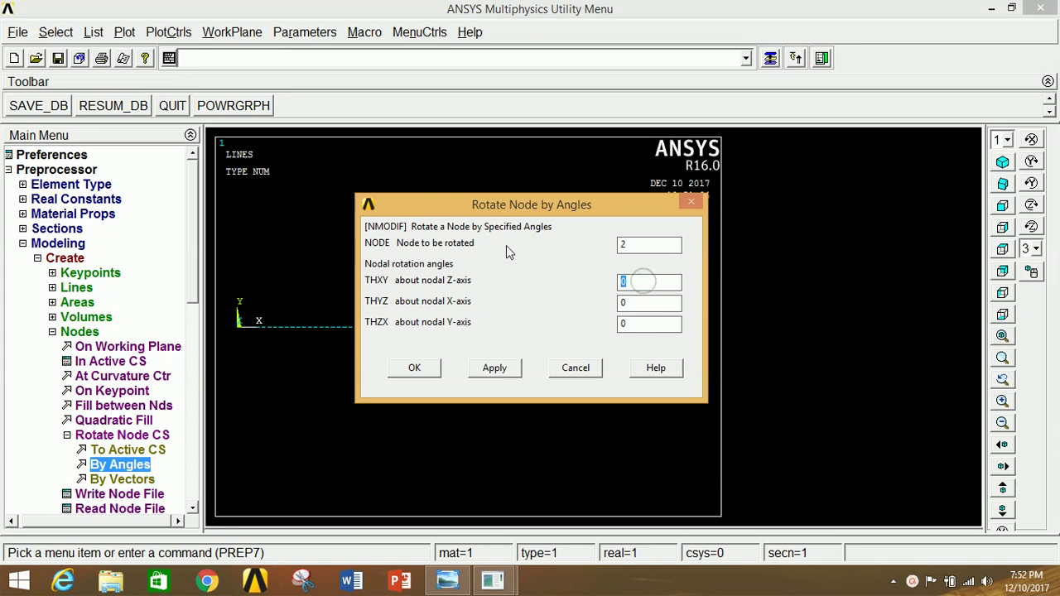
- Set THXY rotation 30-90 on node 2 and 45-90 on node 22
text(30-90)
click(495, 367)
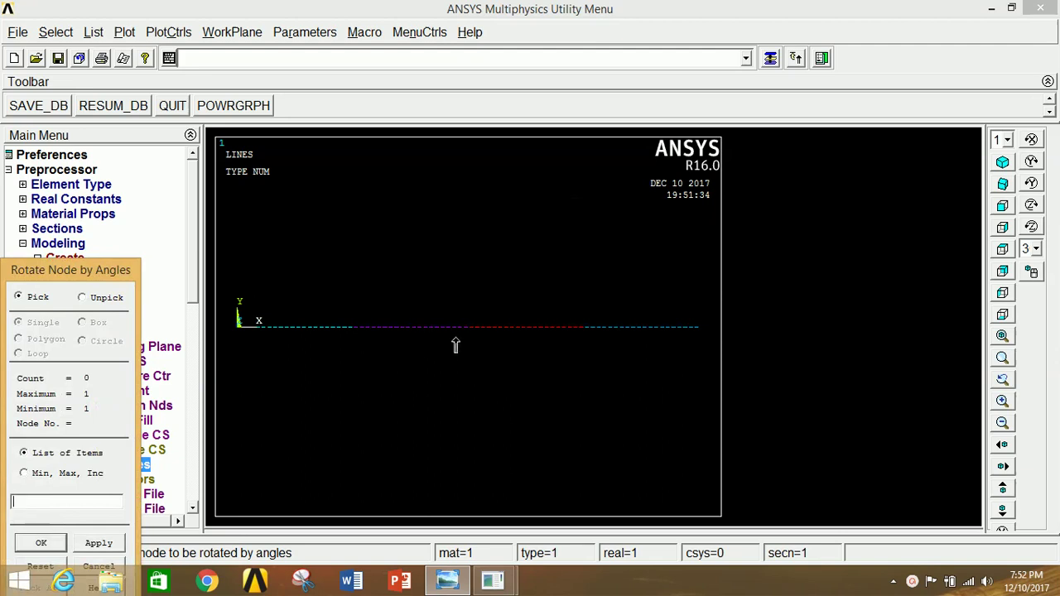
click(106, 543)
text(4)
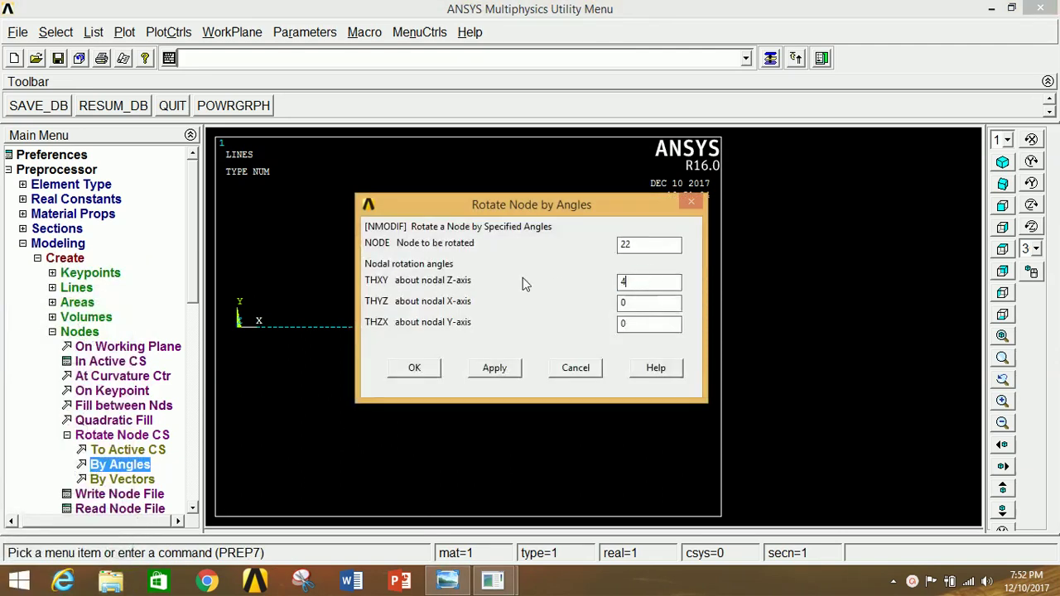
text(5-90)
click(494, 369)
- Set THXY rotation 60-90 on node 42 and finish the node rotations
drag(565, 370, 583, 341)
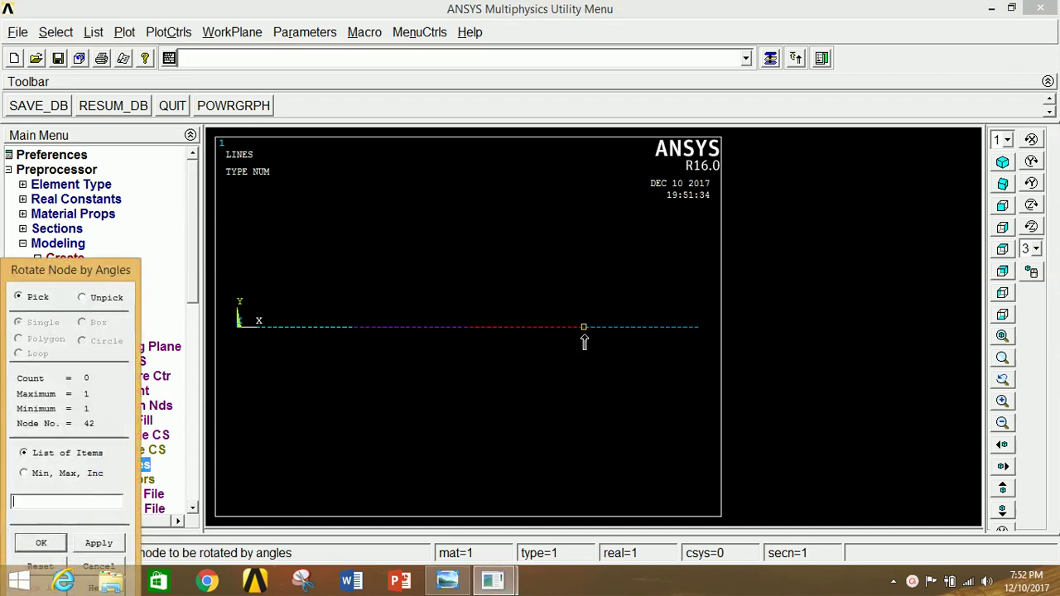
click(97, 543)
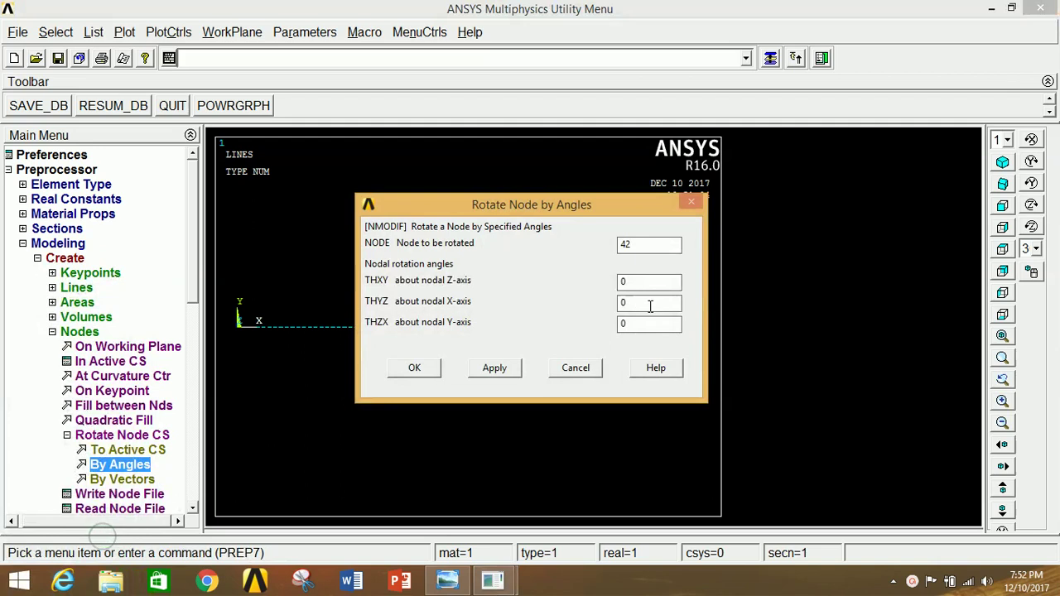
text(60-90)
click(407, 370)
click(50, 243)
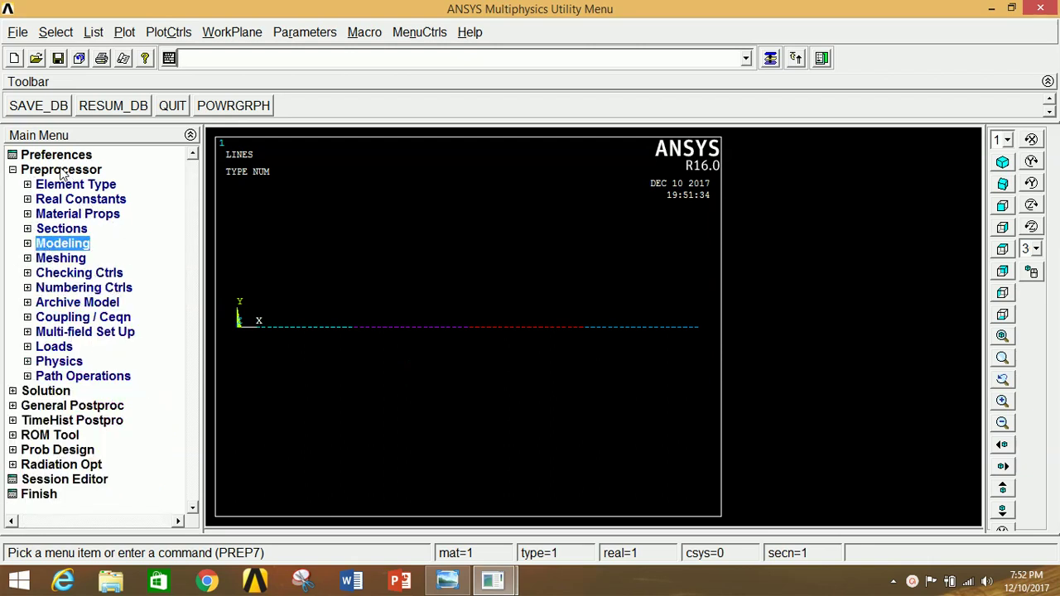
- Start a displacement constraint on keypoints and select keypoint 1 at the beam's left end
click(50, 348)
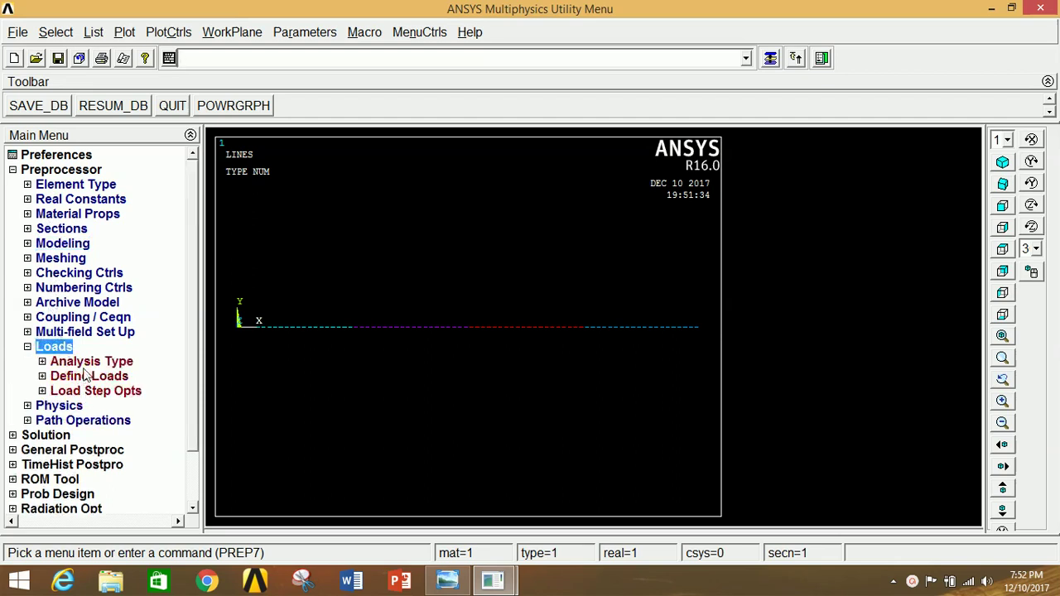
click(85, 364)
click(82, 362)
click(85, 377)
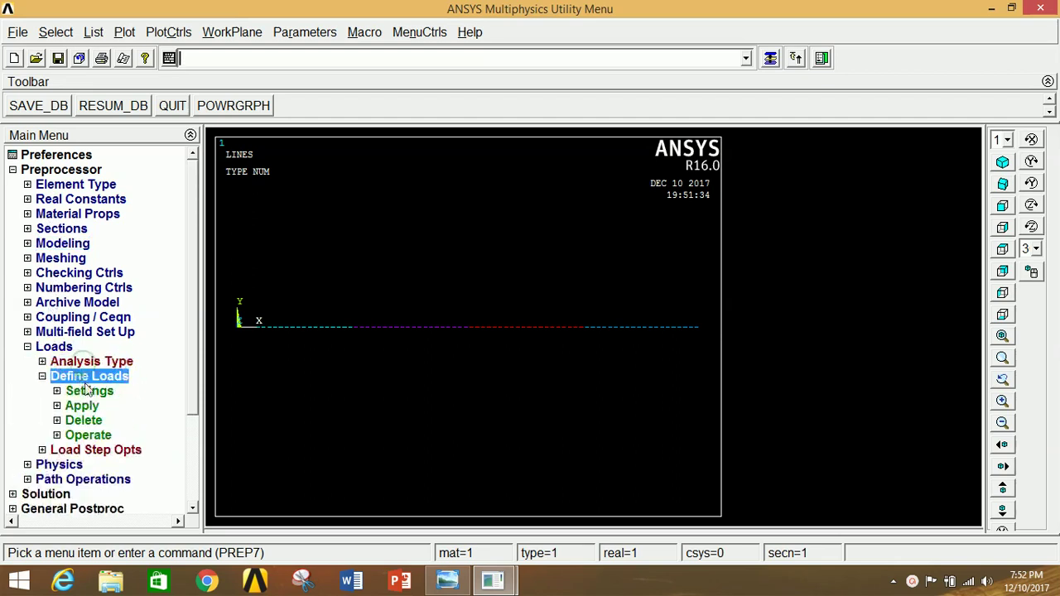
click(83, 405)
click(108, 420)
click(124, 435)
click(98, 482)
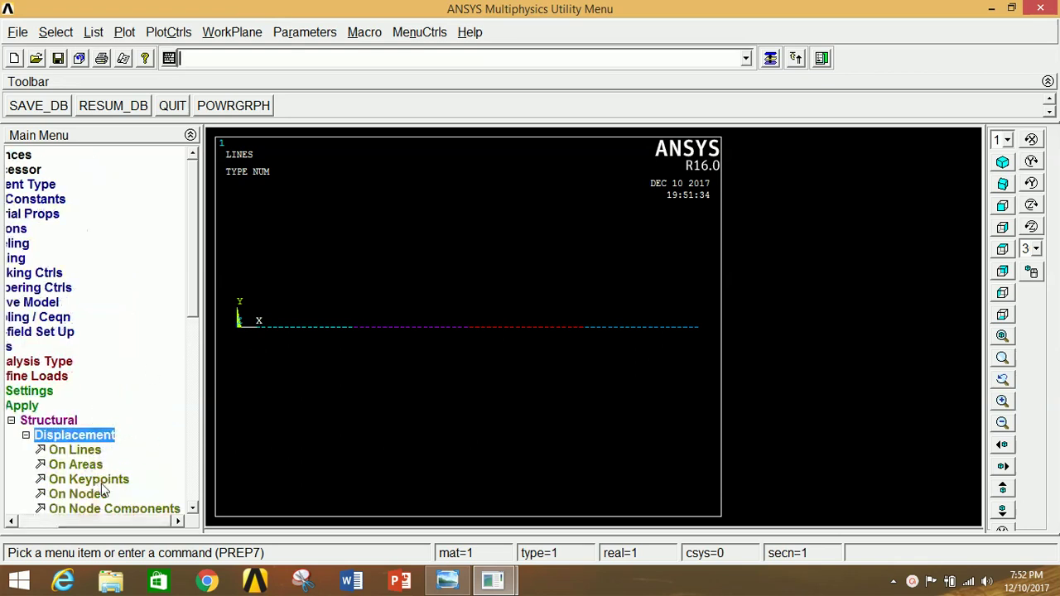
click(239, 328)
click(99, 544)
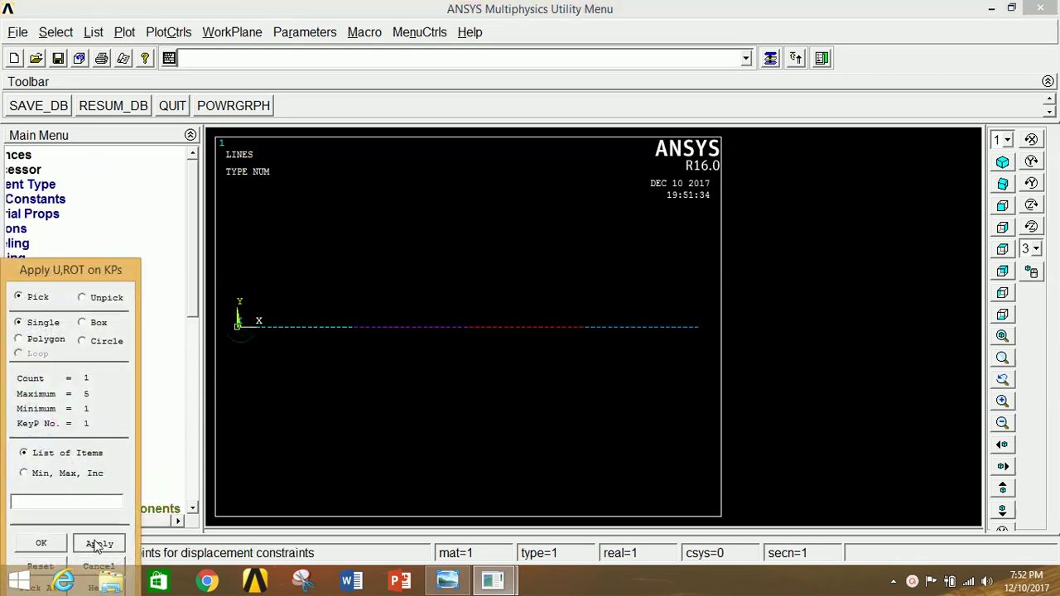
- Restrain keypoint 1 in UX, UY, UZ, ROTX and ROTY to pin the left end
click(597, 231)
click(598, 243)
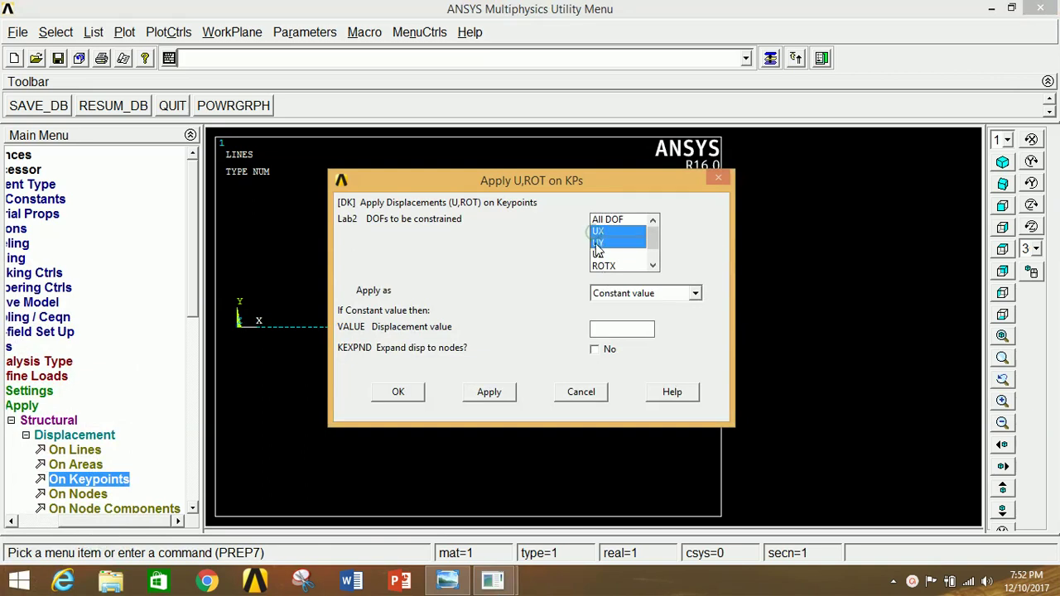
click(598, 254)
drag(657, 238, 656, 259)
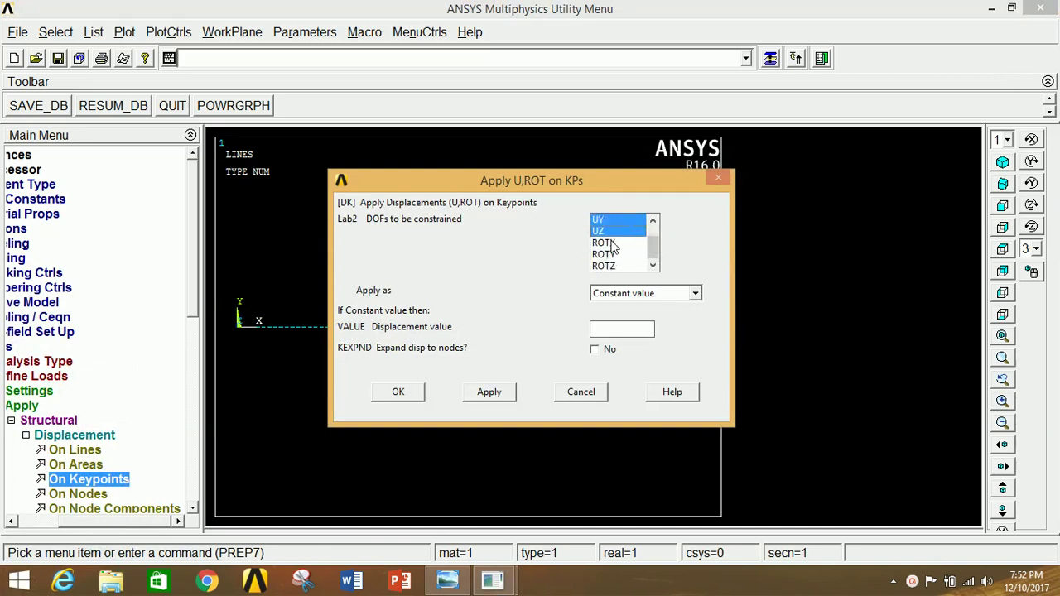
click(613, 243)
click(612, 254)
click(488, 391)
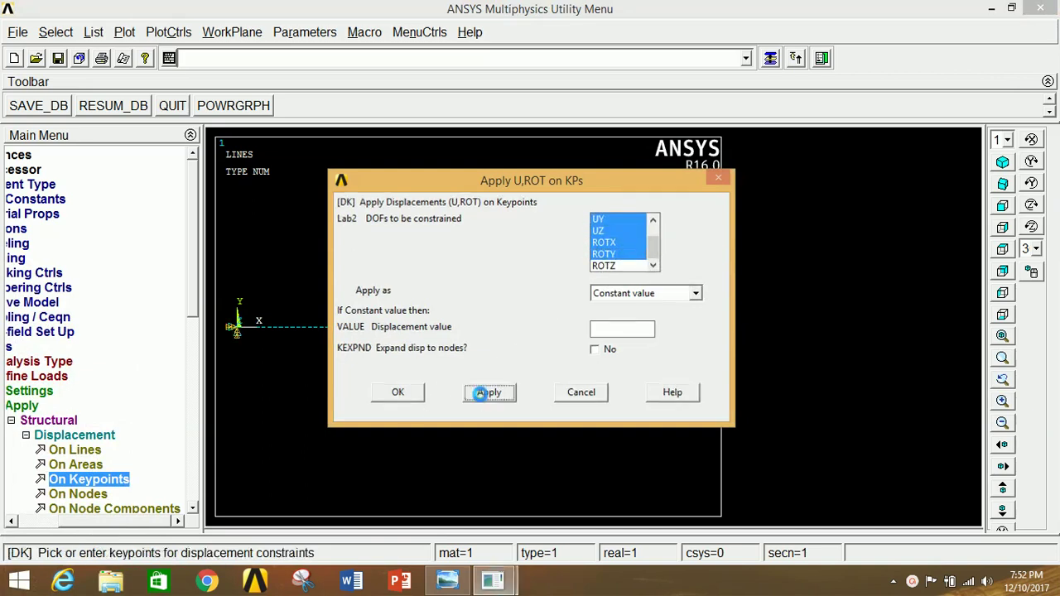
- Give keypoint 5 at the right end a roller support restraining only UY
click(699, 326)
click(97, 543)
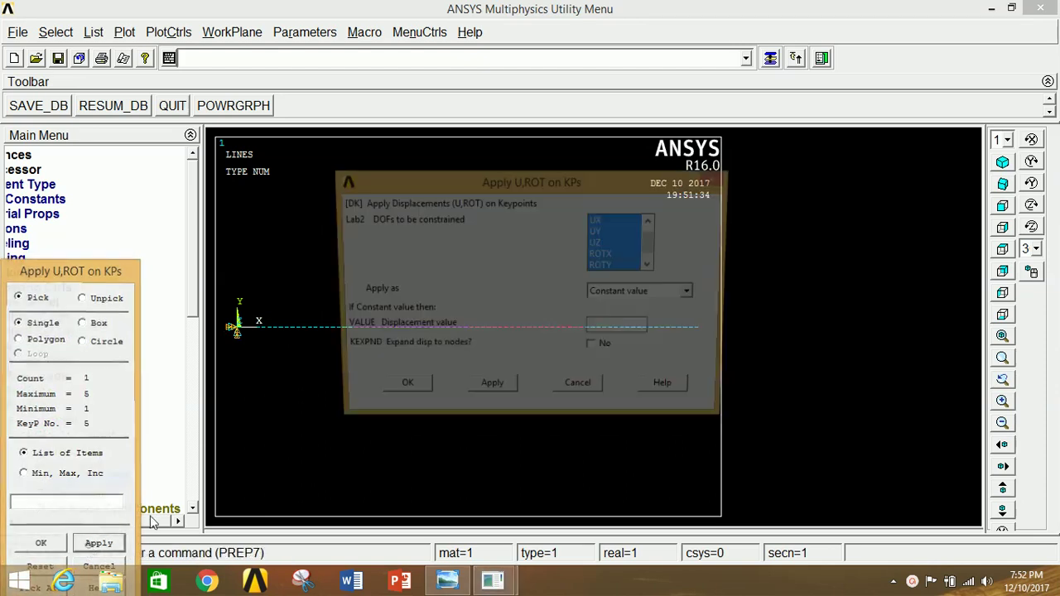
click(603, 263)
click(603, 254)
click(602, 243)
click(603, 219)
click(396, 394)
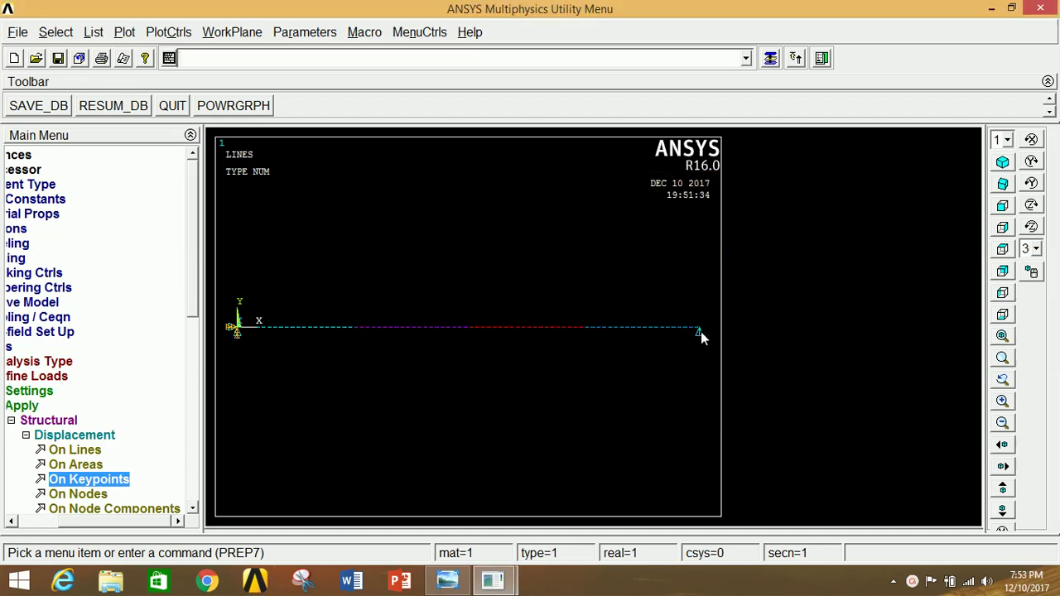
- Apply an FY nodal force of -100 at the first picked node
click(71, 436)
click(122, 450)
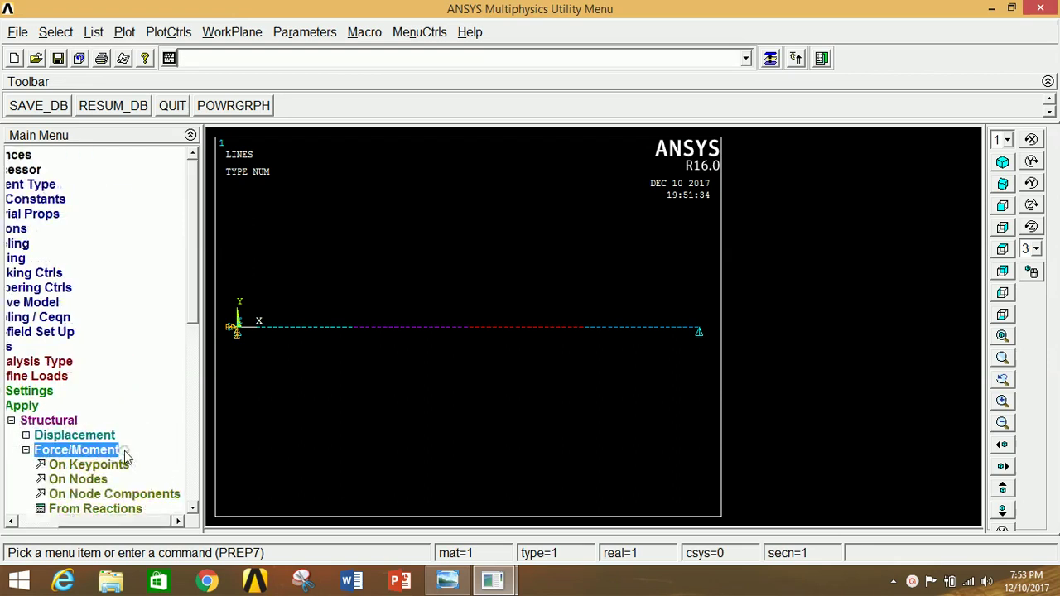
click(95, 483)
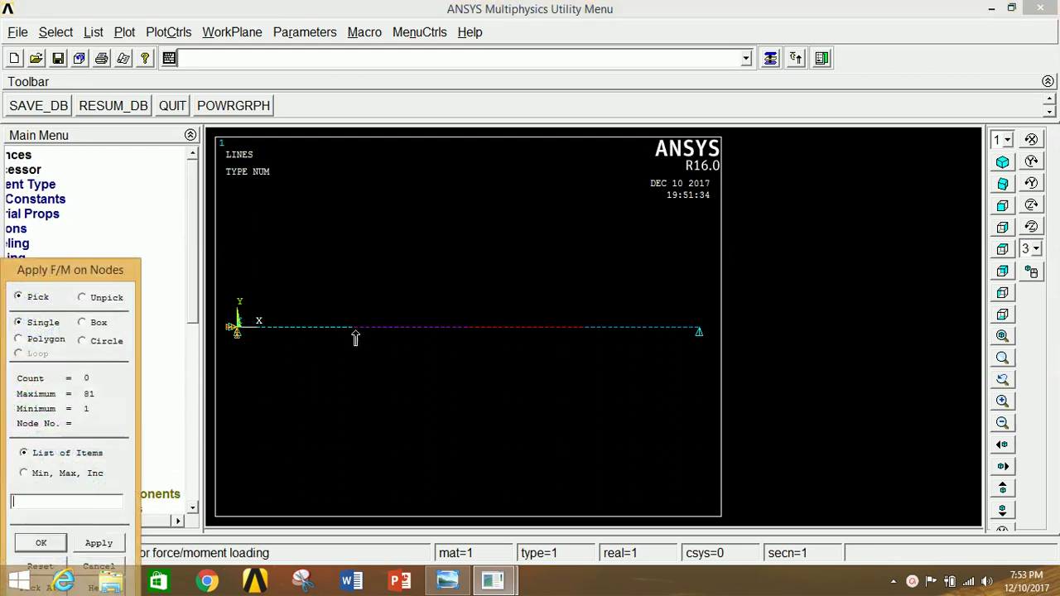
click(97, 543)
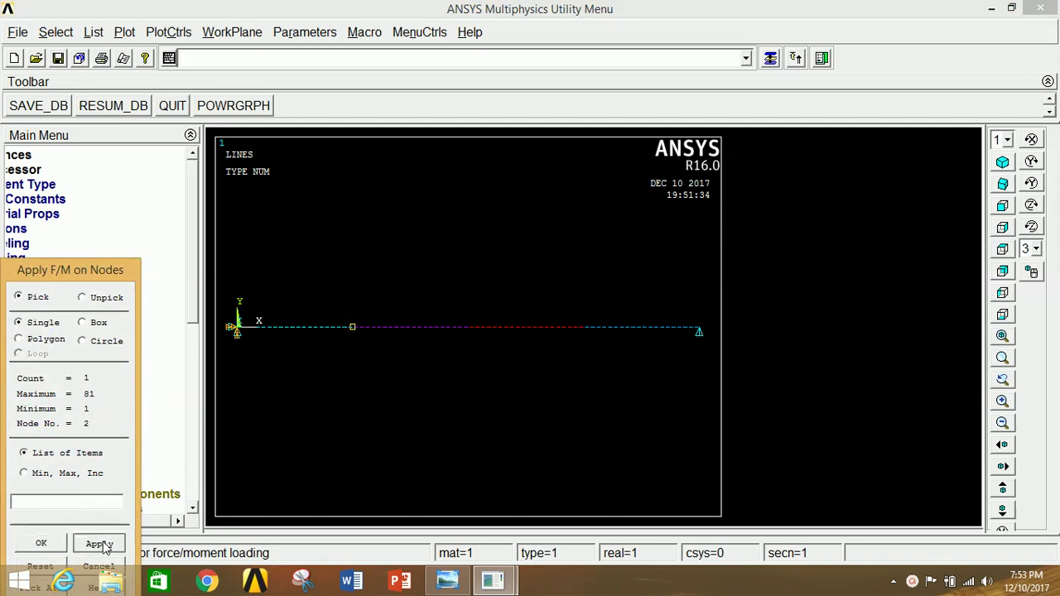
click(635, 262)
click(627, 282)
click(627, 321)
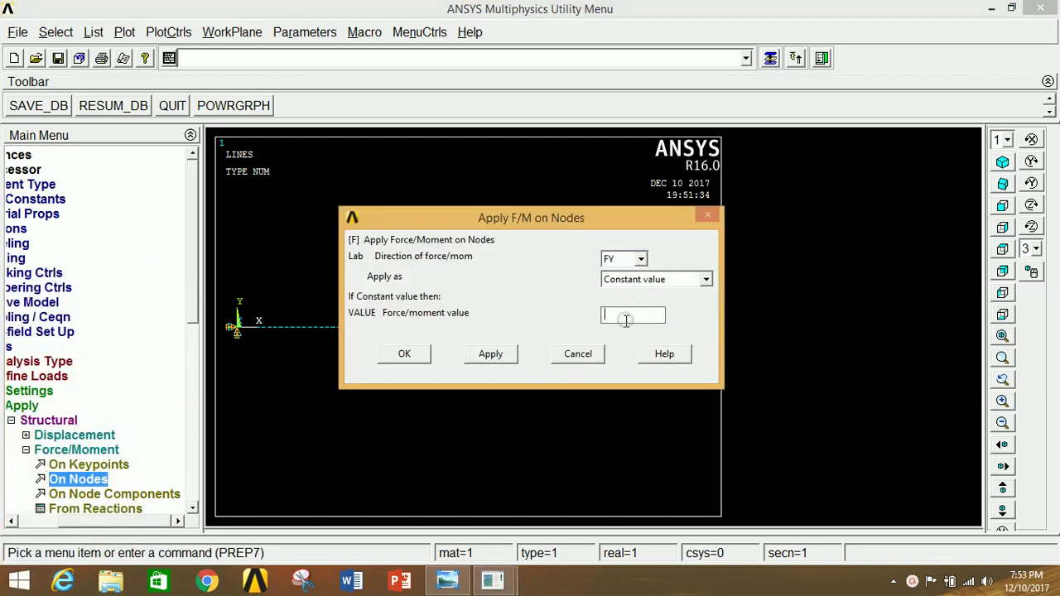
text(-)
click(488, 353)
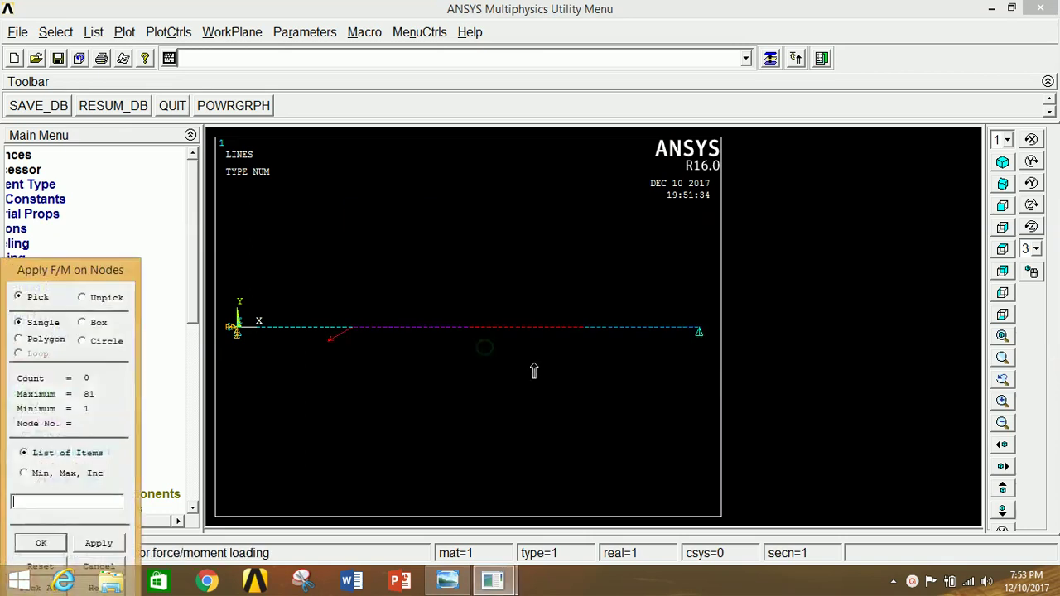
- Apply FY forces of -200 at node 22 and -300 at the third node
click(98, 543)
drag(629, 315, 547, 315)
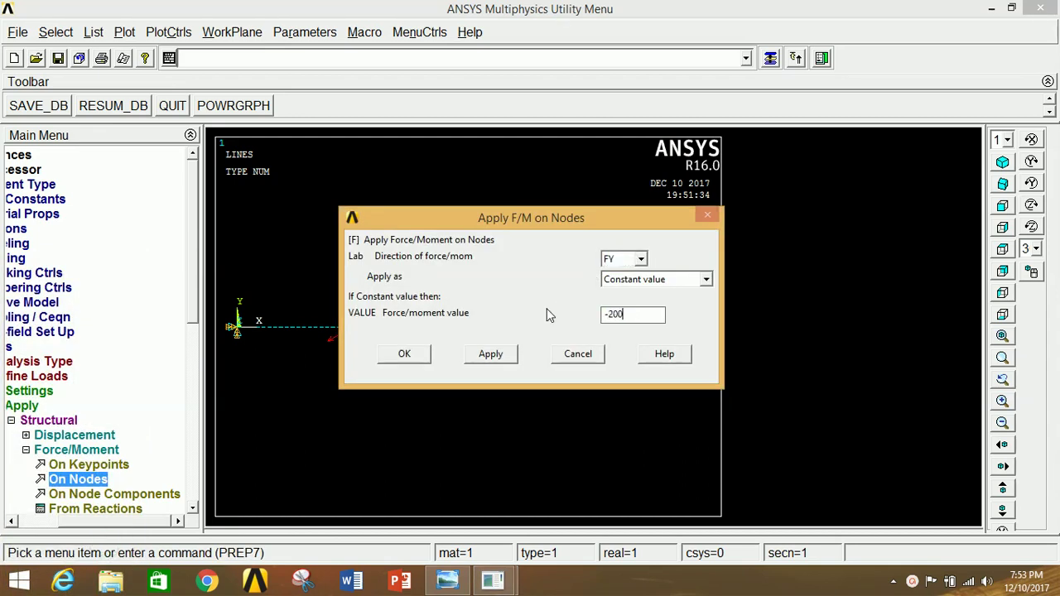
click(473, 360)
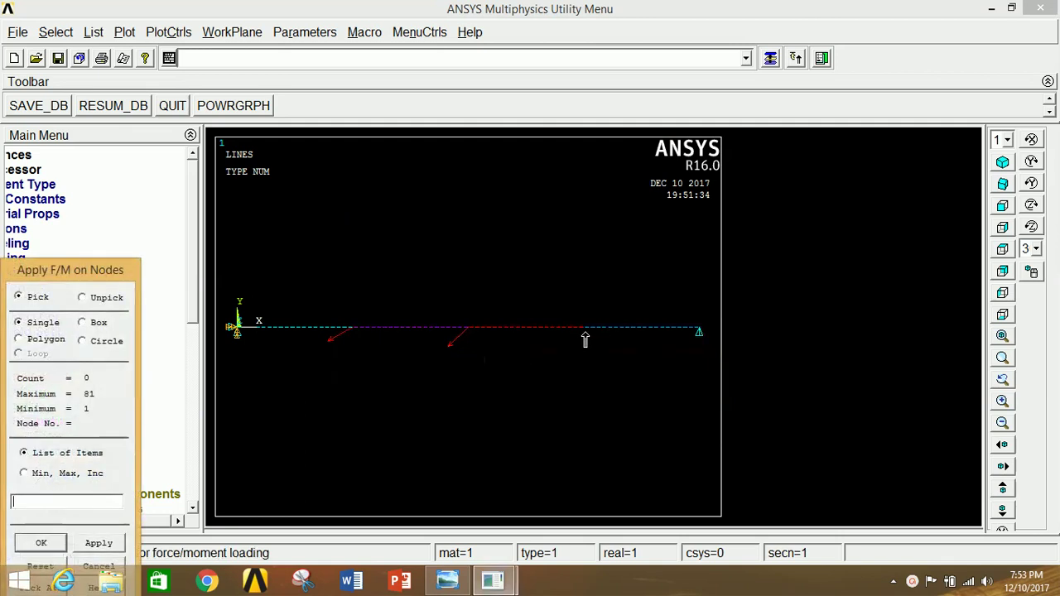
click(583, 331)
click(98, 545)
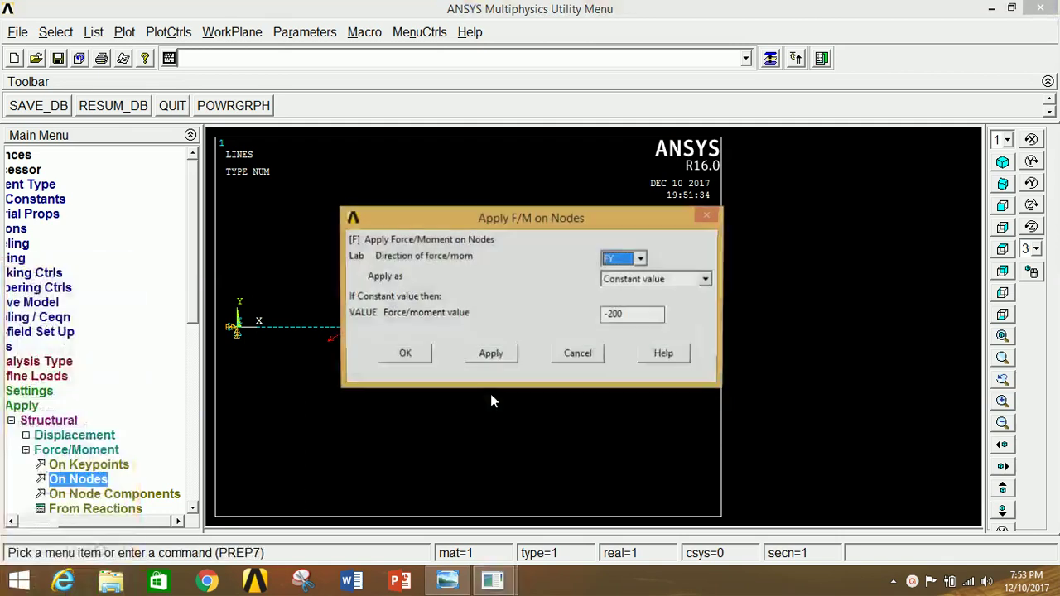
double_click(655, 316)
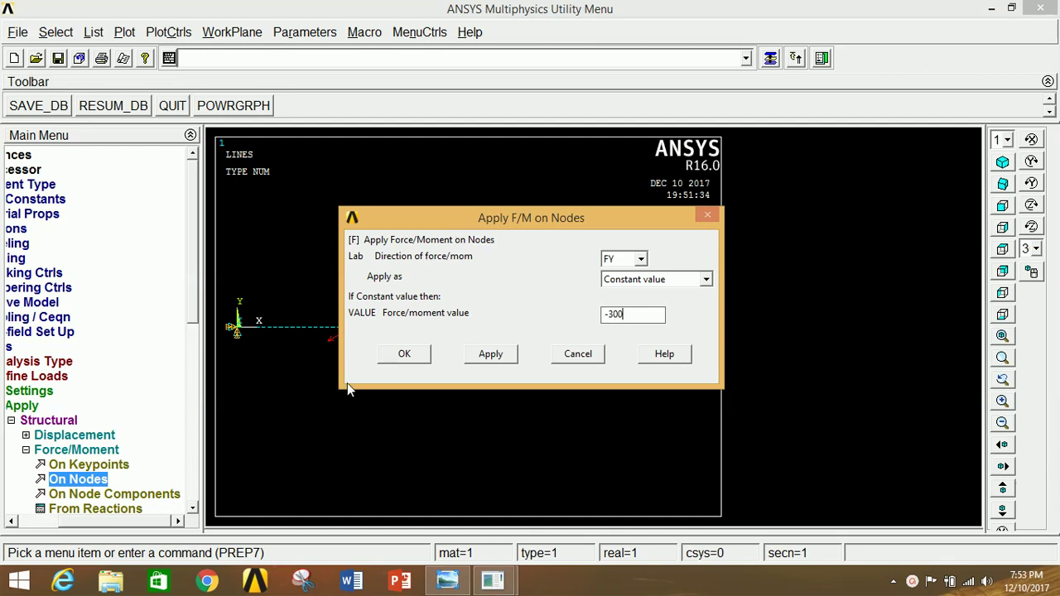
click(398, 356)
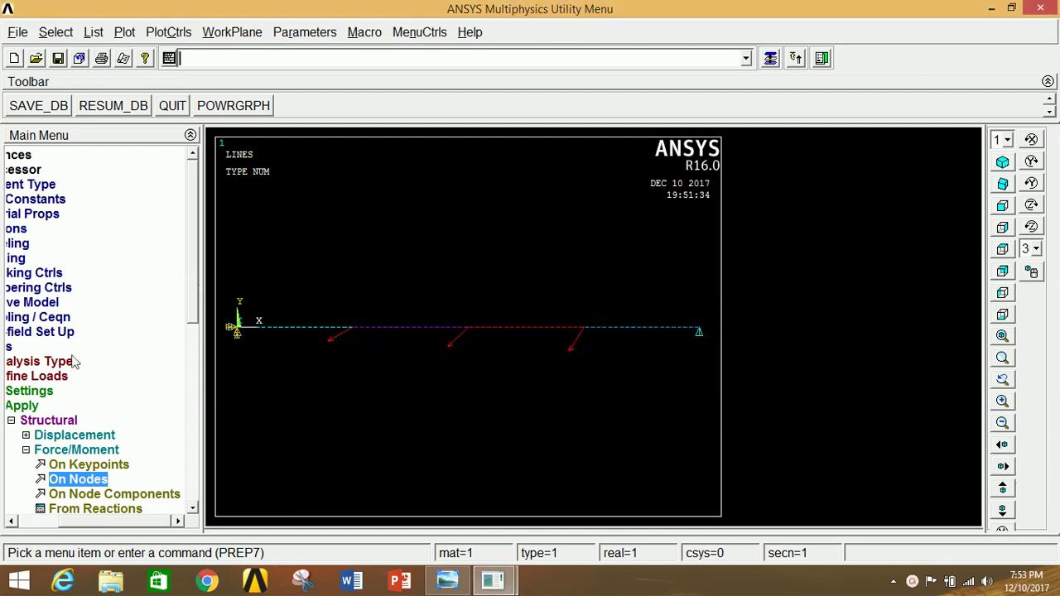
click(30, 332)
click(52, 170)
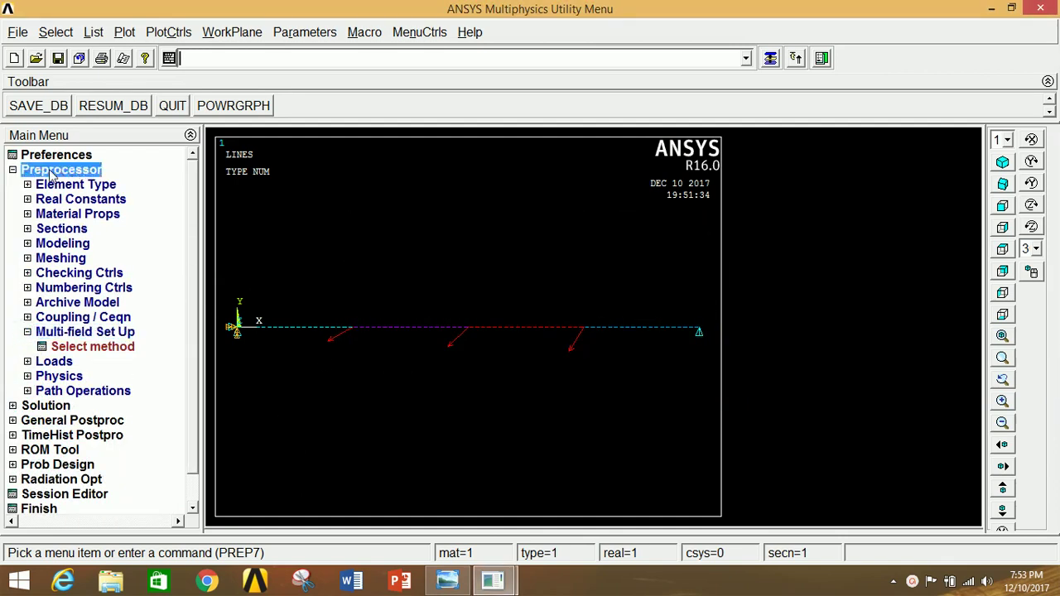
- Solve the current load step and close the 'Solution is done' note and /STATUS window
click(46, 183)
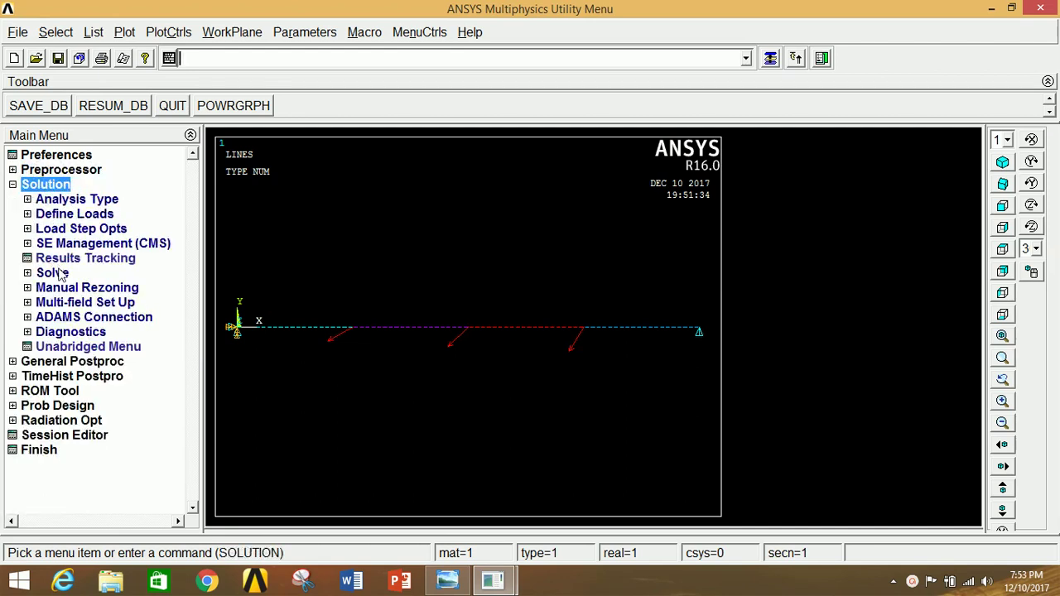
click(55, 273)
click(76, 288)
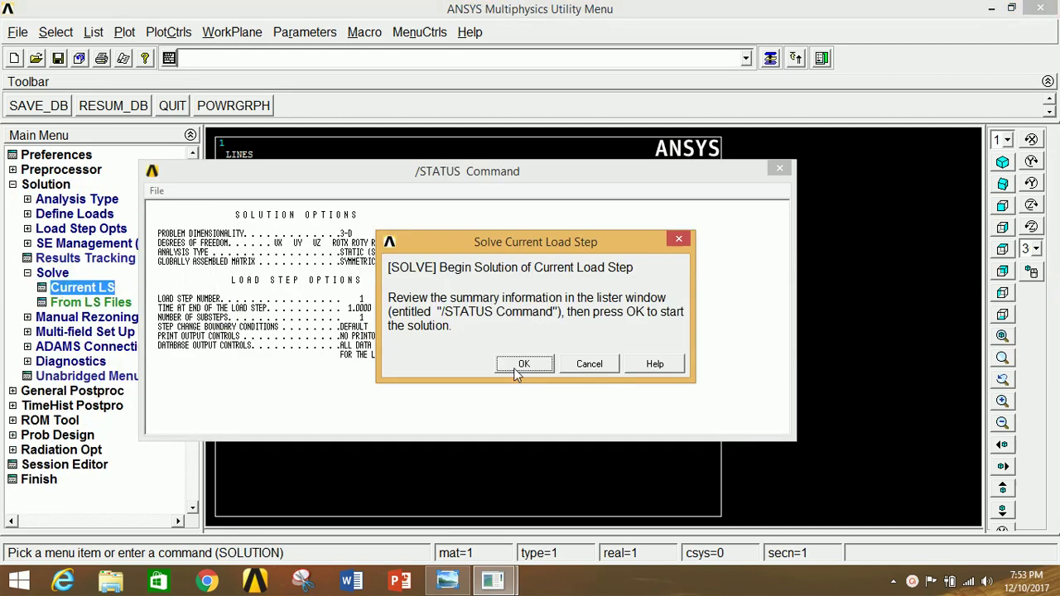
click(515, 368)
click(218, 112)
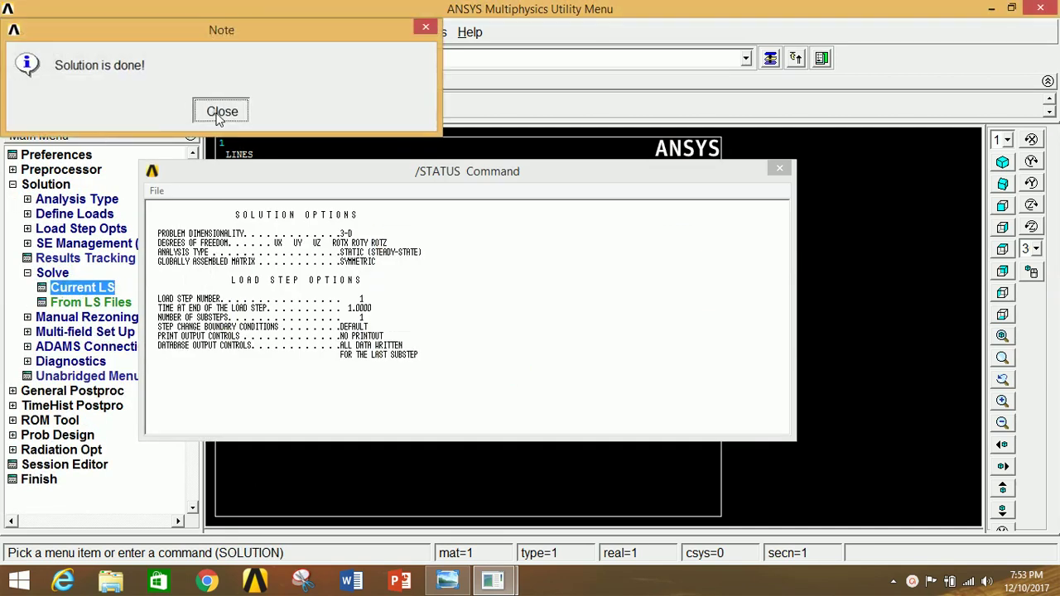
click(779, 168)
click(45, 184)
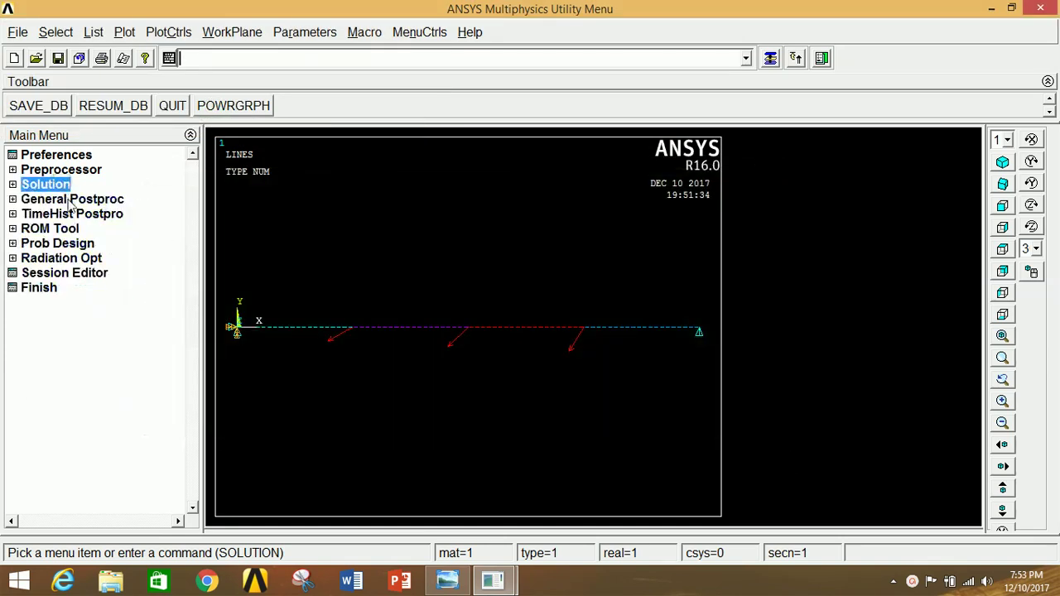
click(70, 202)
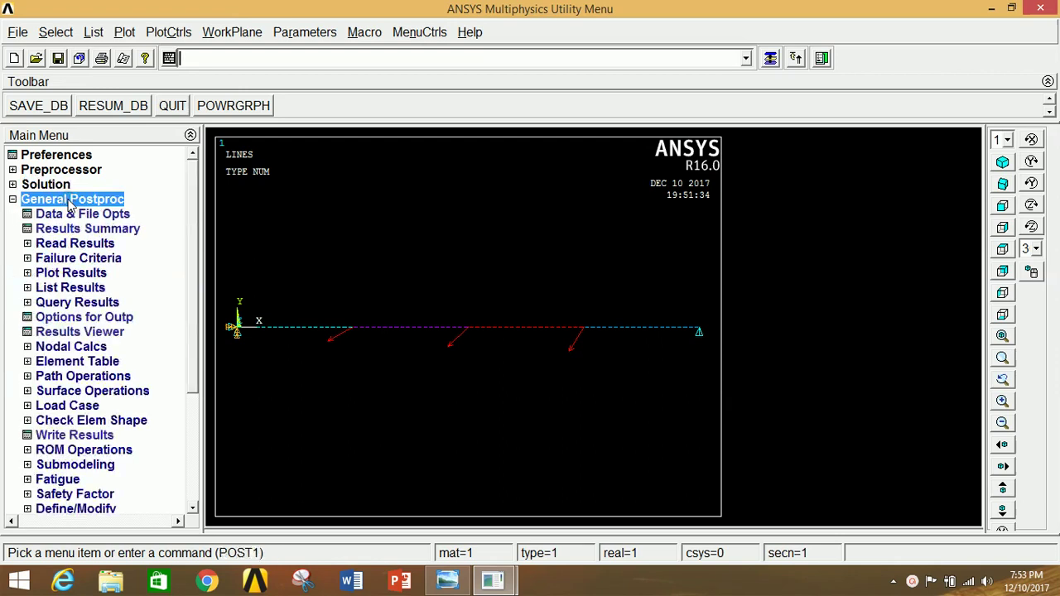
- Add element table items SMISC 3 and SMISC 6 by sequence number
click(70, 363)
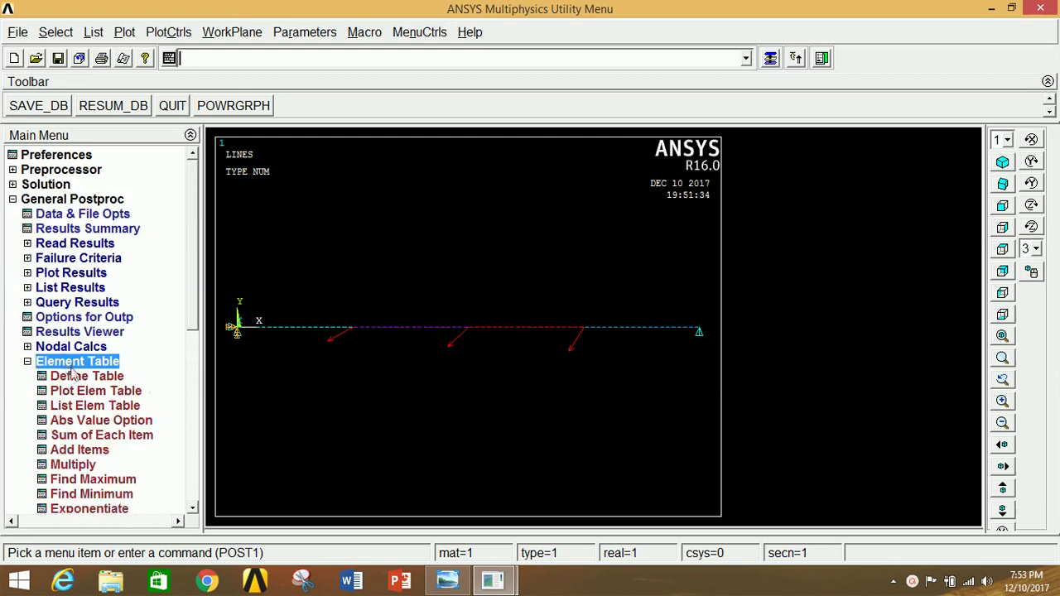
click(77, 374)
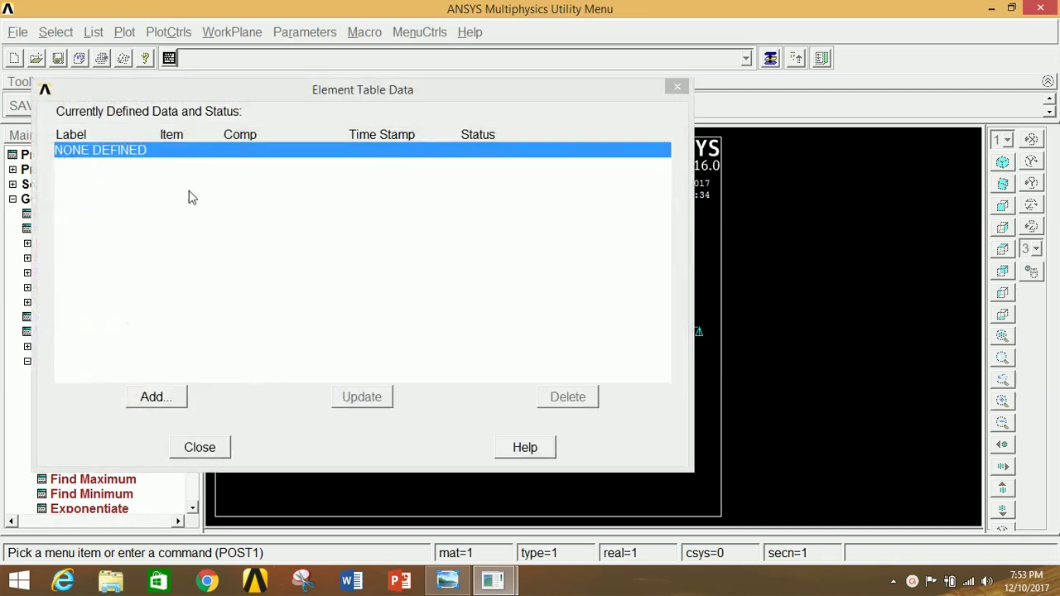
click(153, 396)
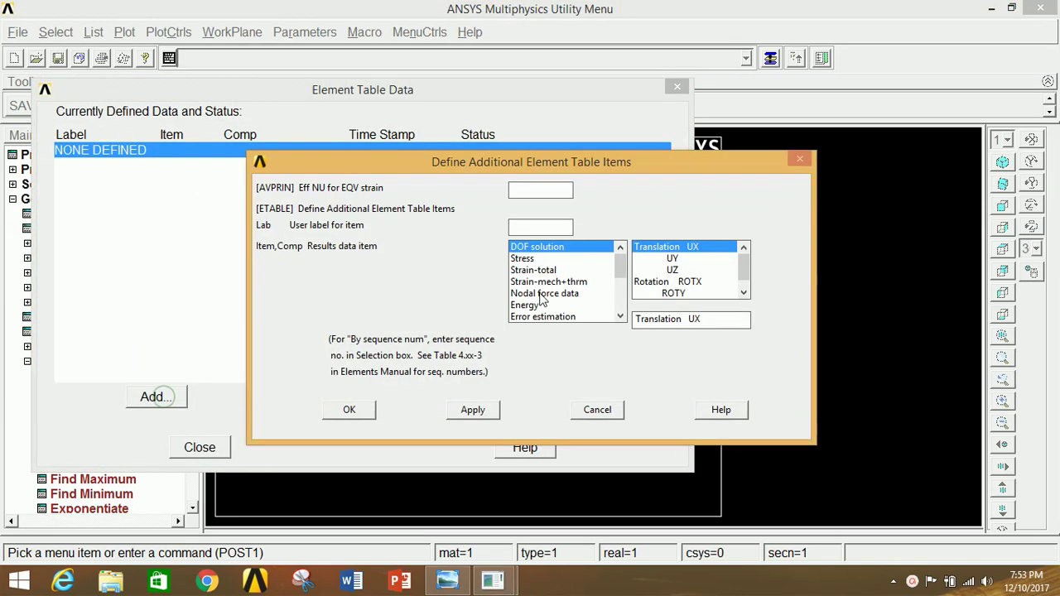
drag(619, 264, 627, 308)
click(547, 317)
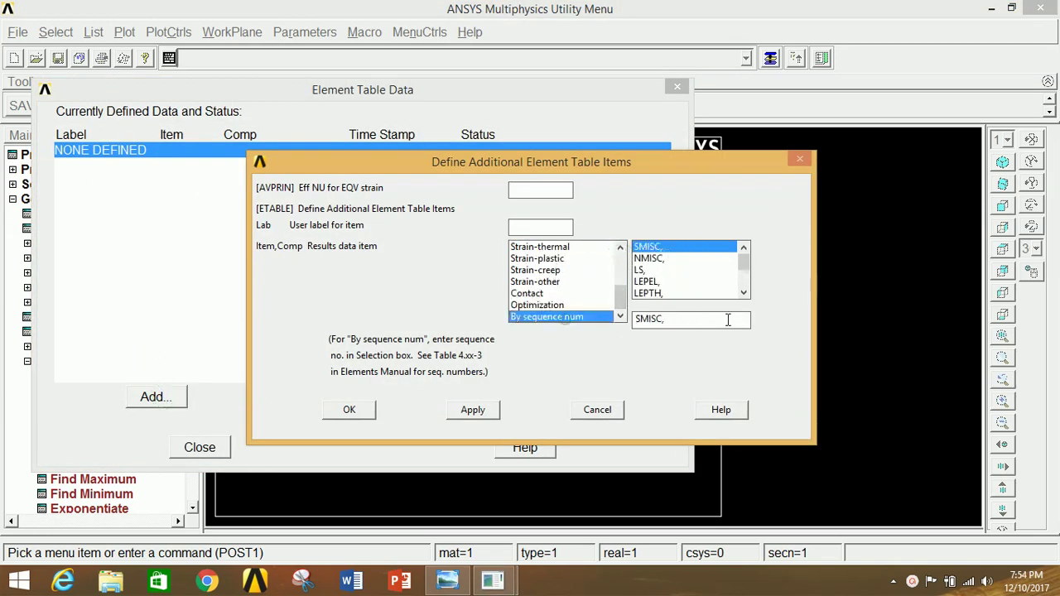
text(3)
click(472, 410)
scroll(557, 306, down, 3)
click(556, 317)
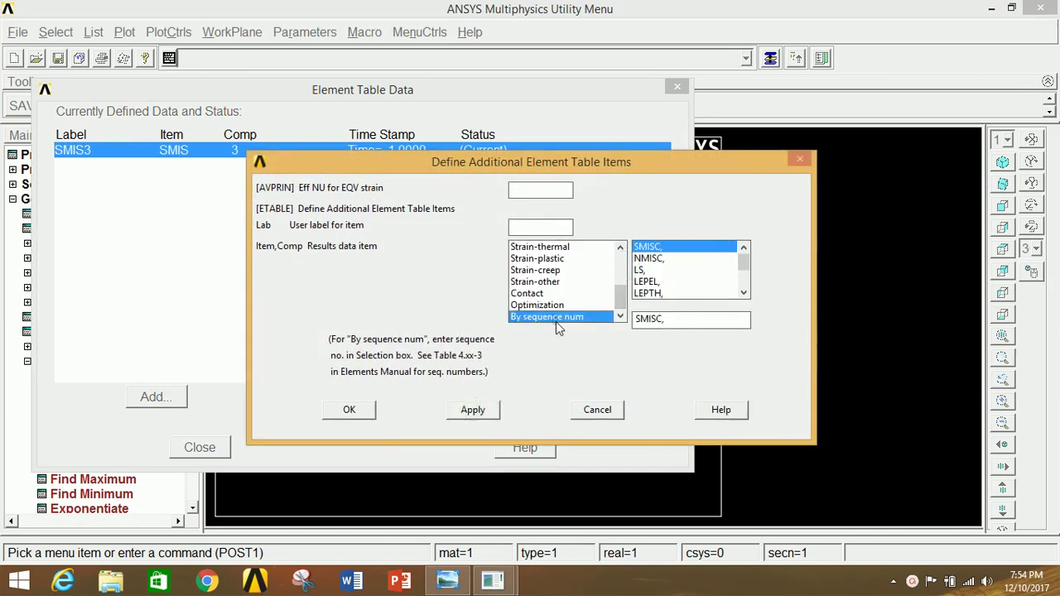
click(680, 319)
text(6)
click(473, 410)
- Add element table items SMISC 16 and SMISC 19, then close the element table list
drag(622, 269, 622, 315)
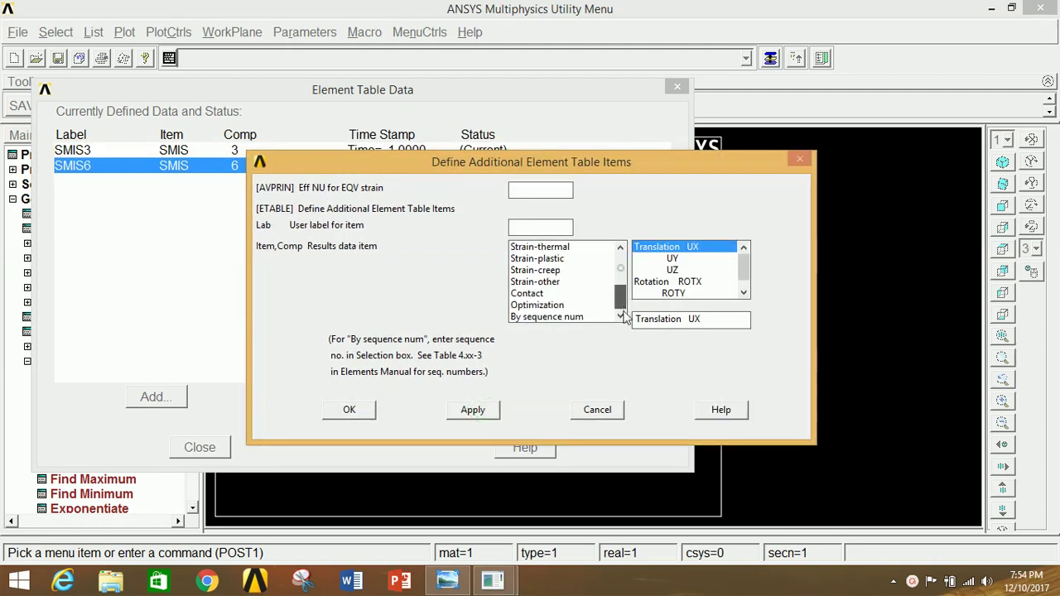
click(572, 317)
text(16)
click(473, 410)
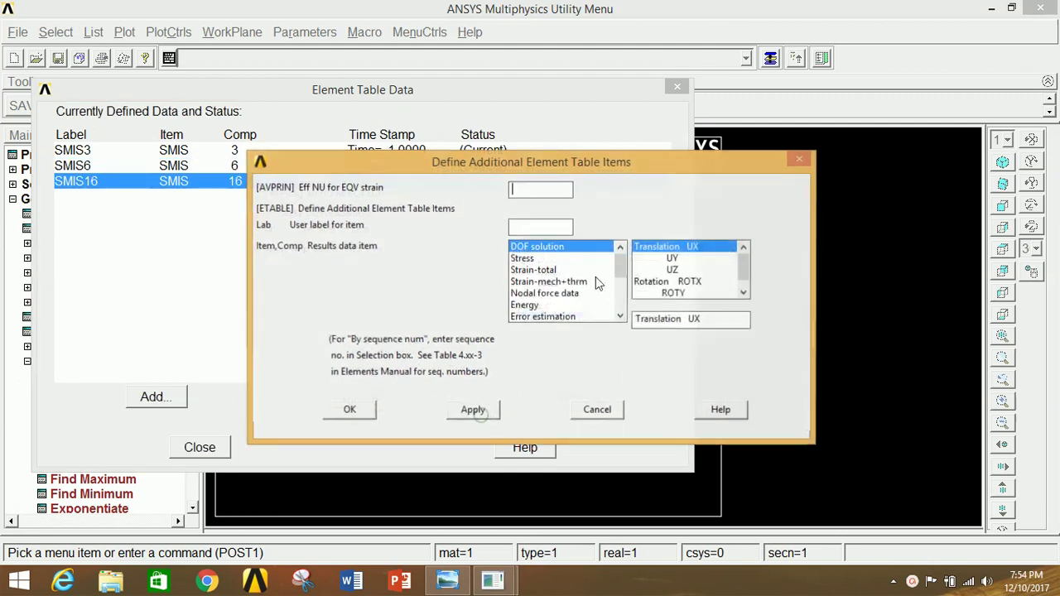
drag(622, 266, 621, 315)
click(570, 320)
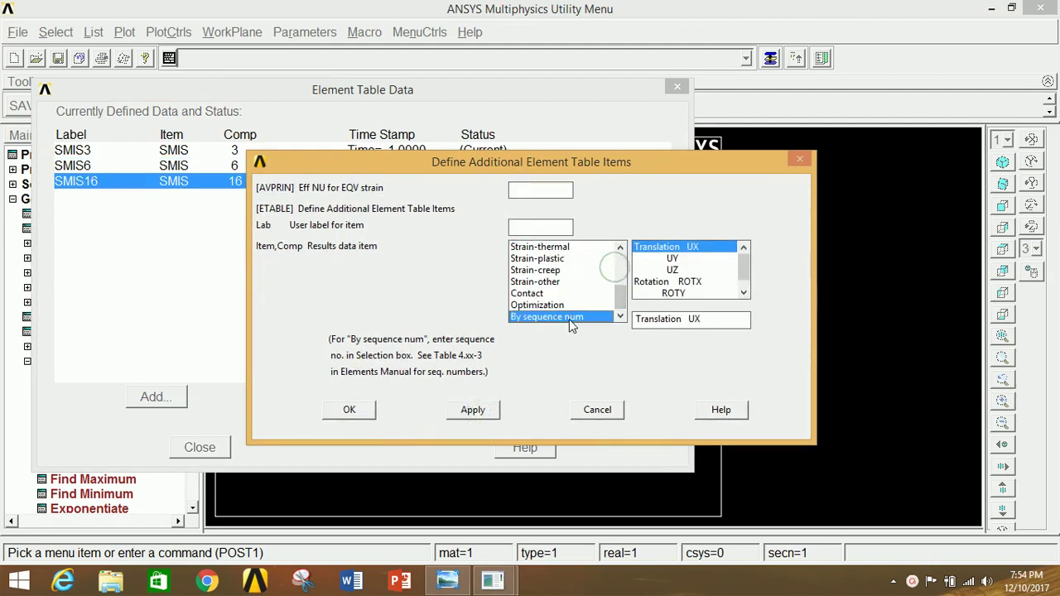
click(682, 314)
text(19)
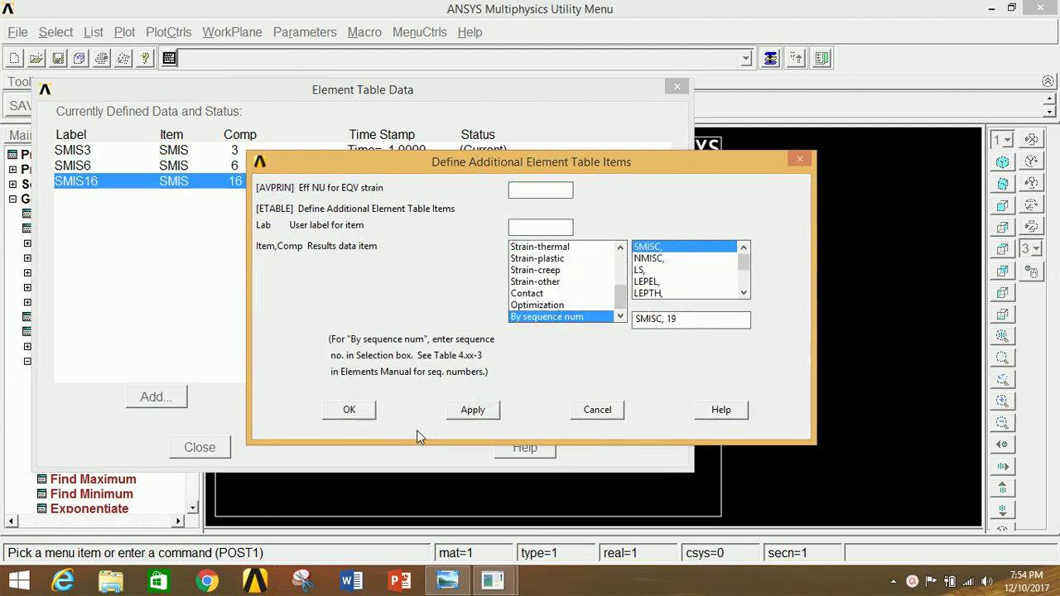
click(360, 412)
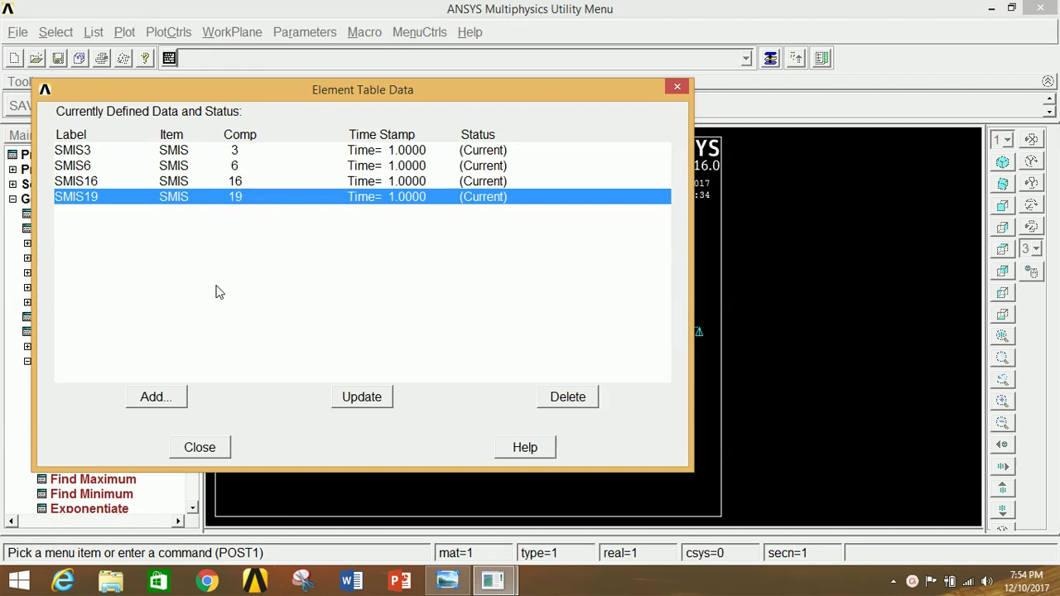
click(201, 445)
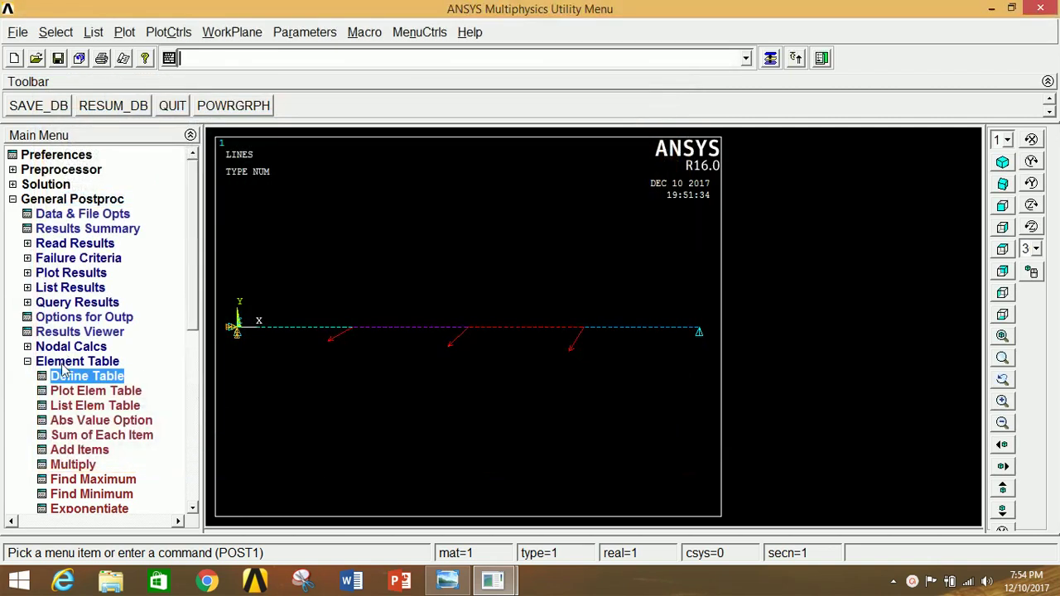
- Plot the deformed shape as 'Def + undeformed', showing DMX 0.008936
click(62, 365)
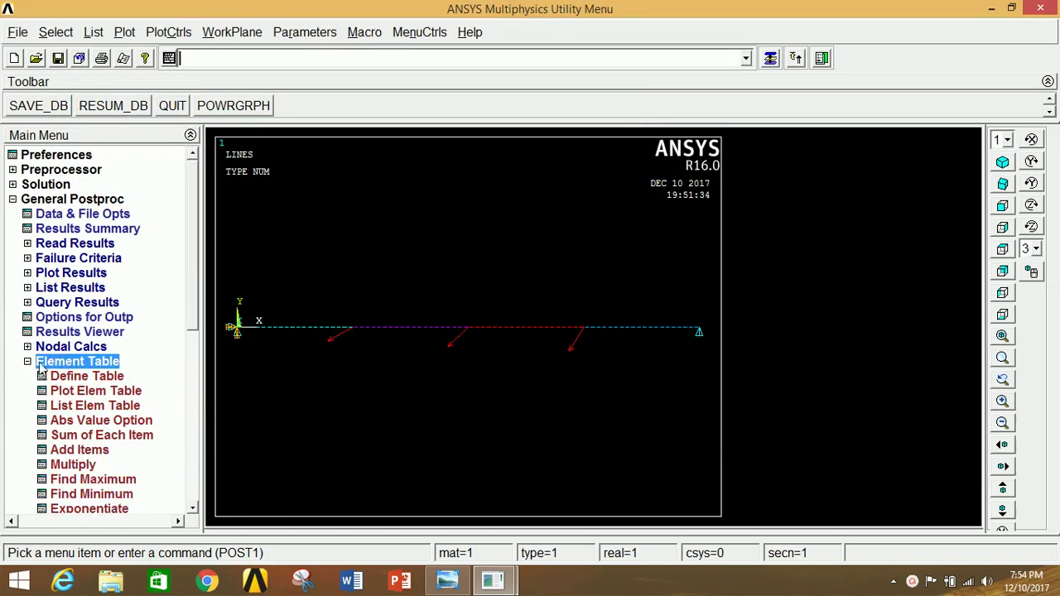
click(74, 274)
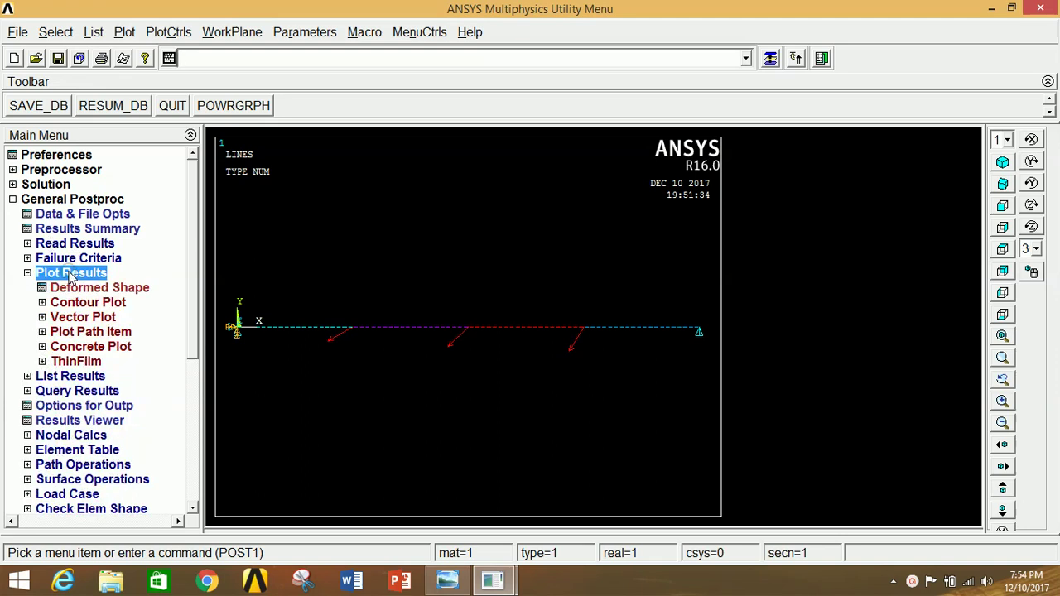
click(84, 288)
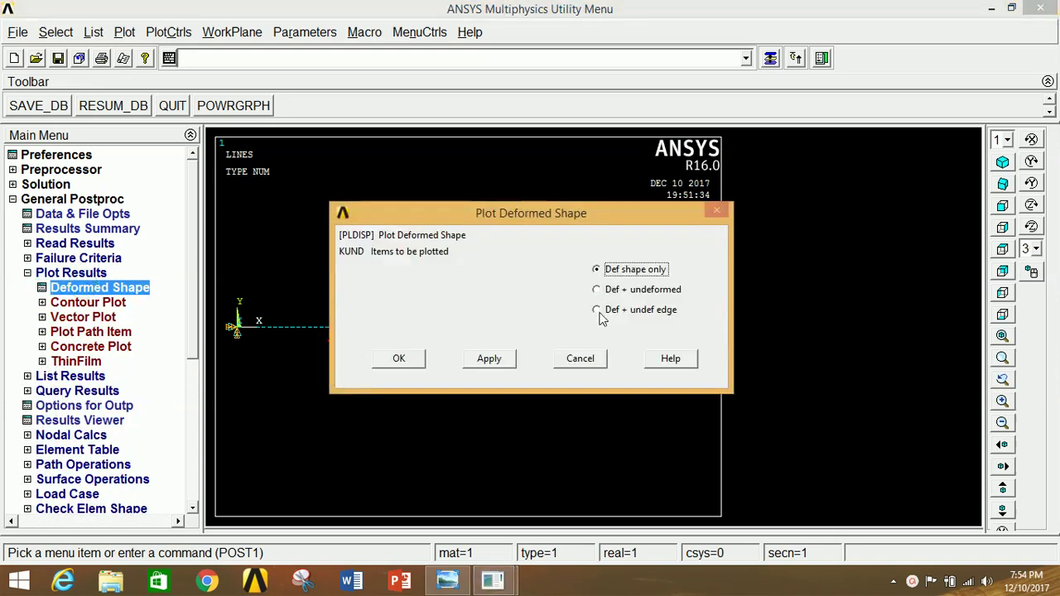
click(597, 290)
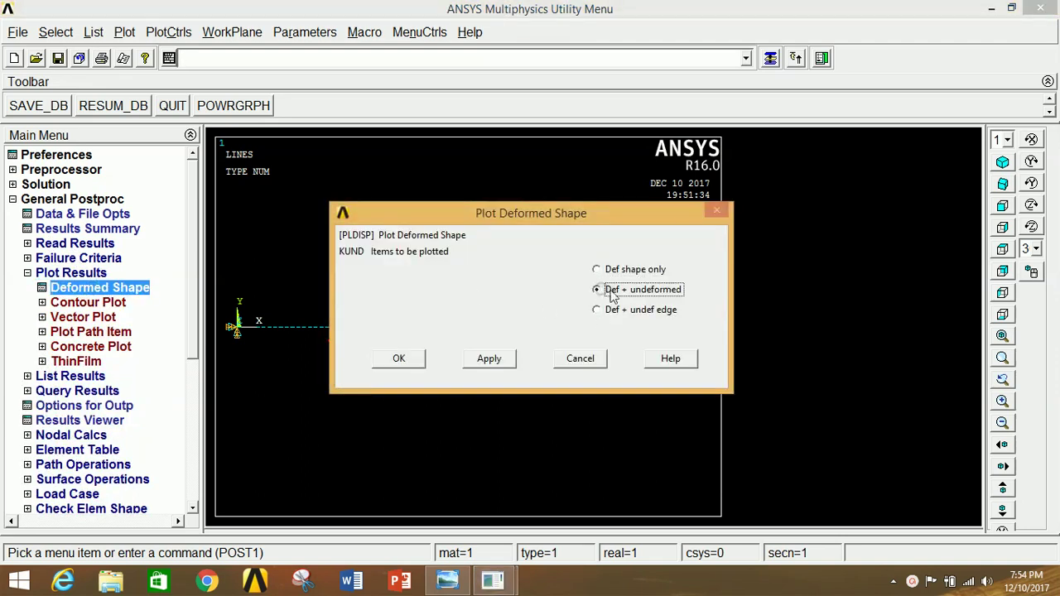
click(398, 359)
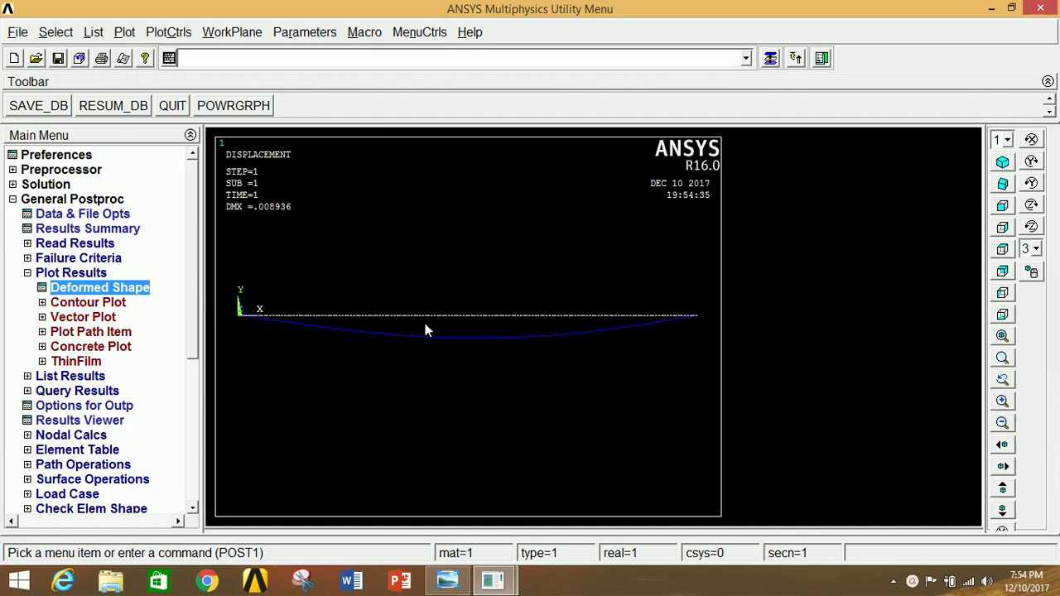
- Turn on element shape display and switch to the isometric view to see the beam's solid section
click(174, 34)
mouse_move(201, 134)
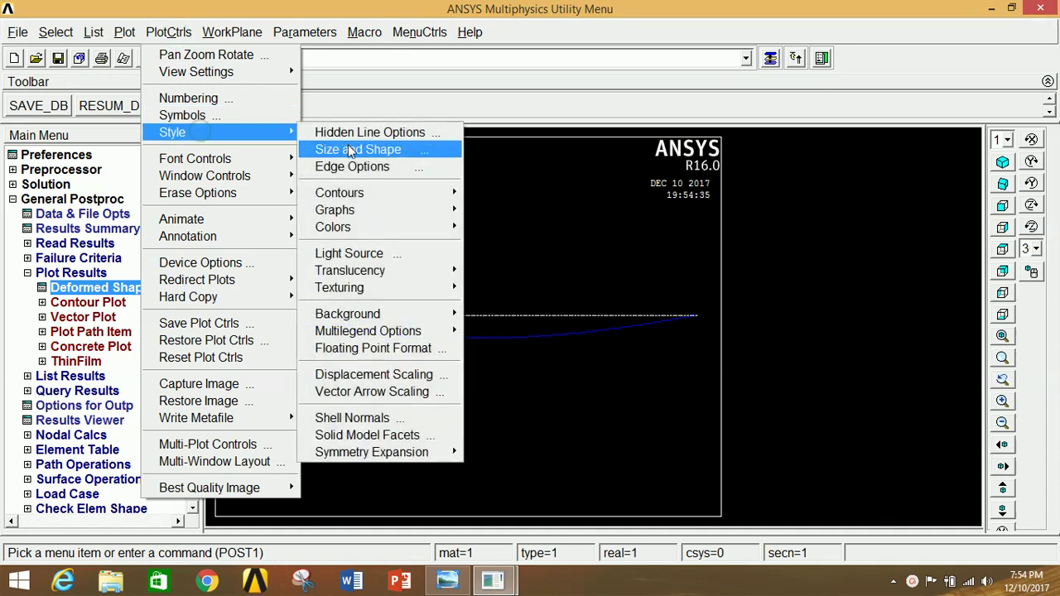
click(349, 149)
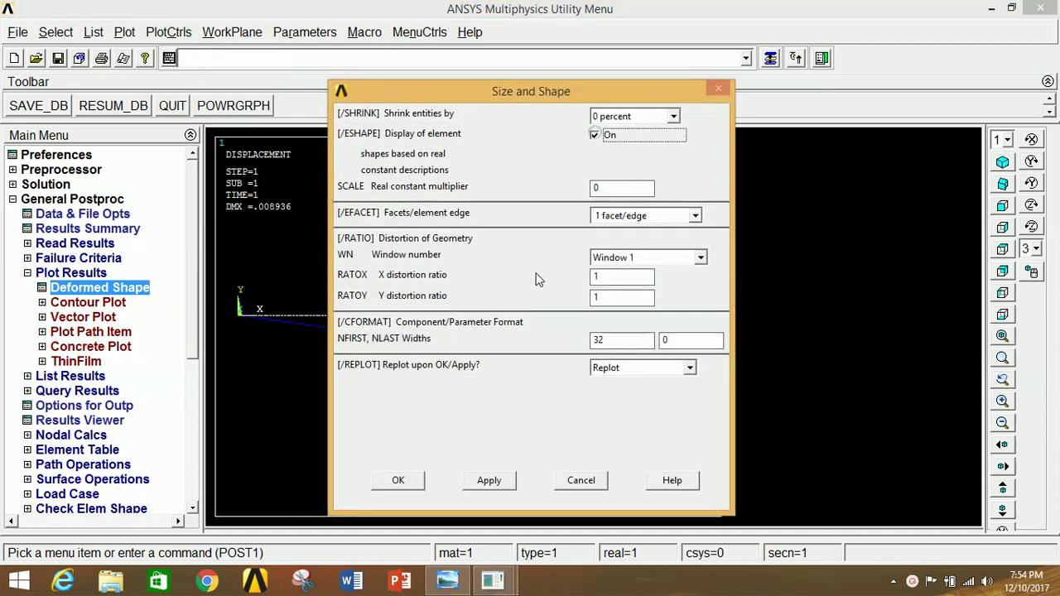
click(398, 480)
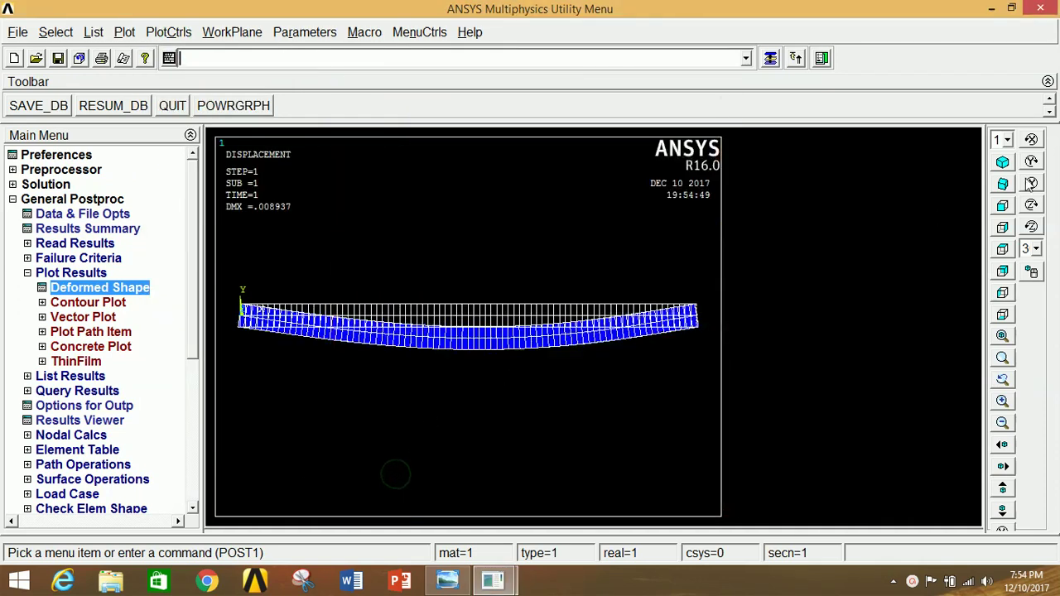
click(1003, 162)
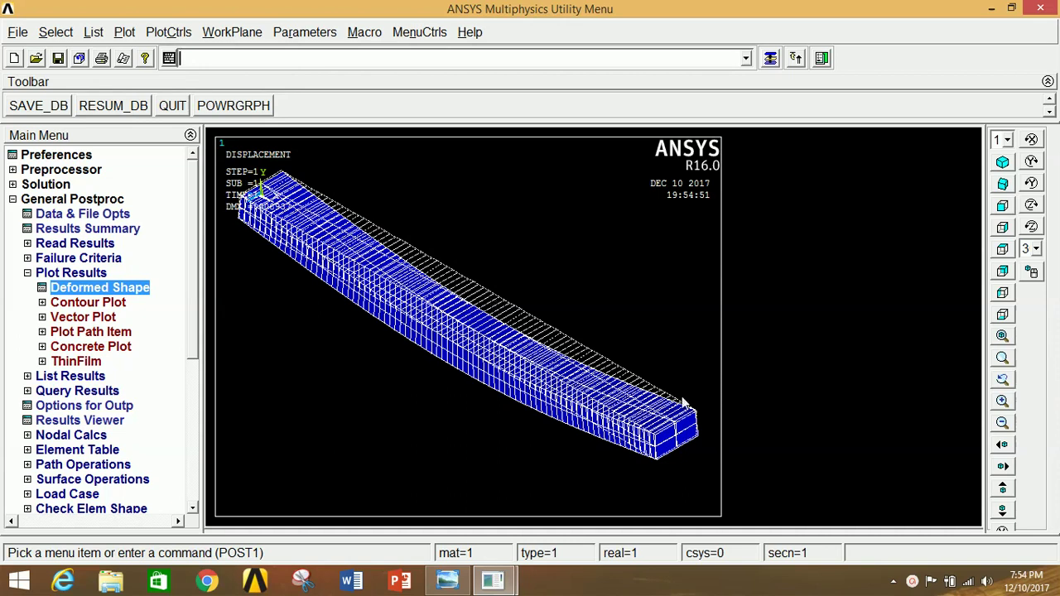
- Animate the deformed shape with 'Def + undeformed', then close the Animation Controller
click(171, 33)
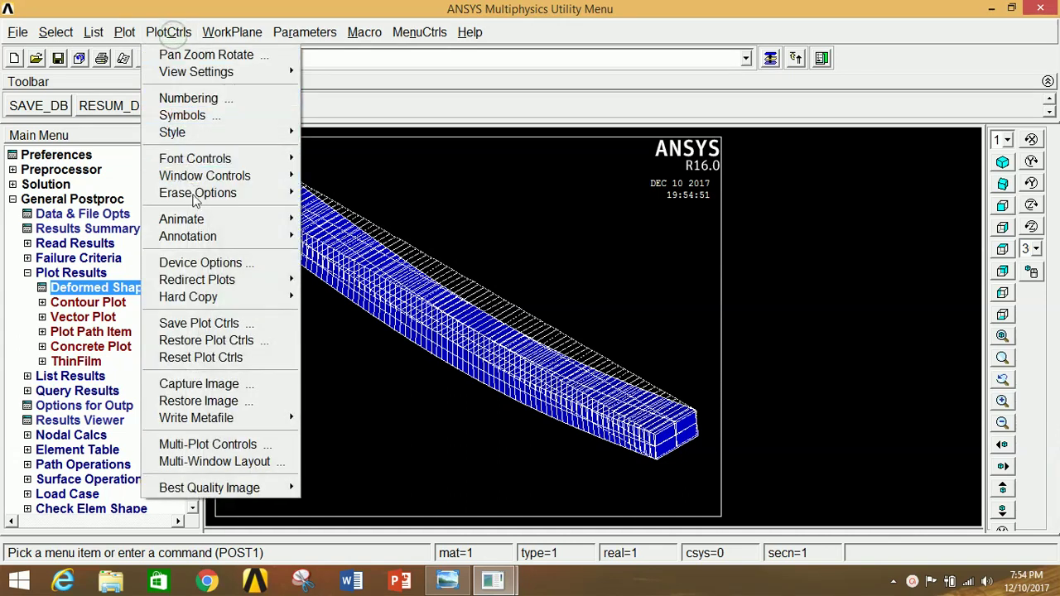
mouse_move(199, 218)
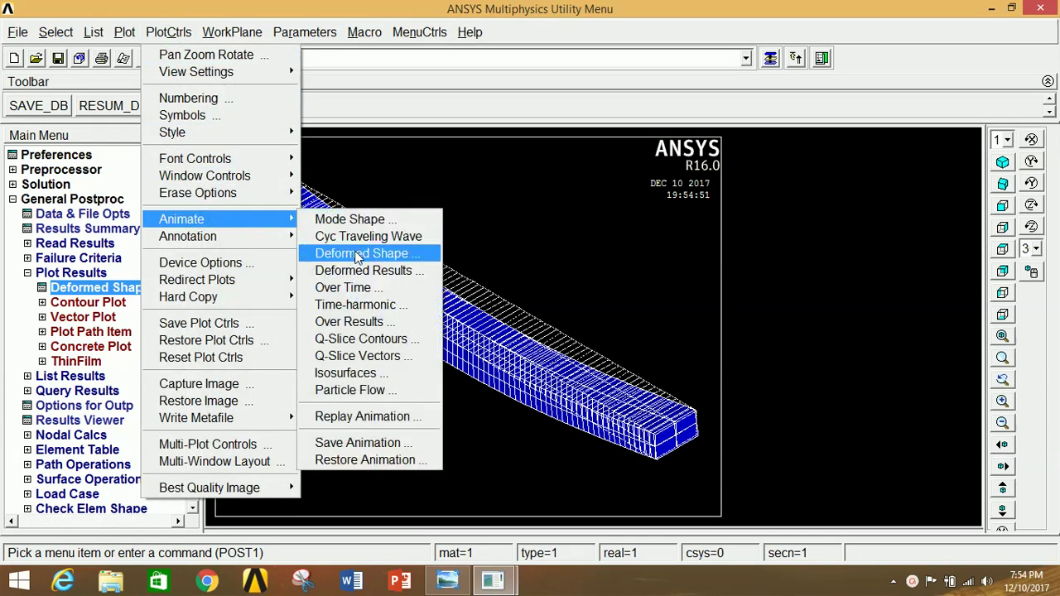
click(357, 255)
click(616, 319)
click(420, 397)
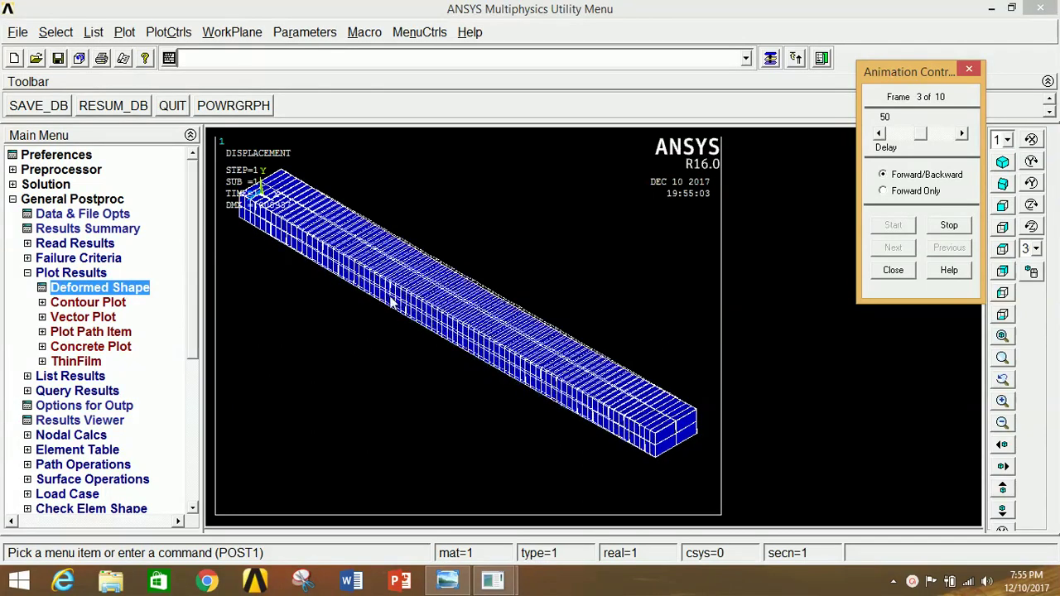
click(891, 271)
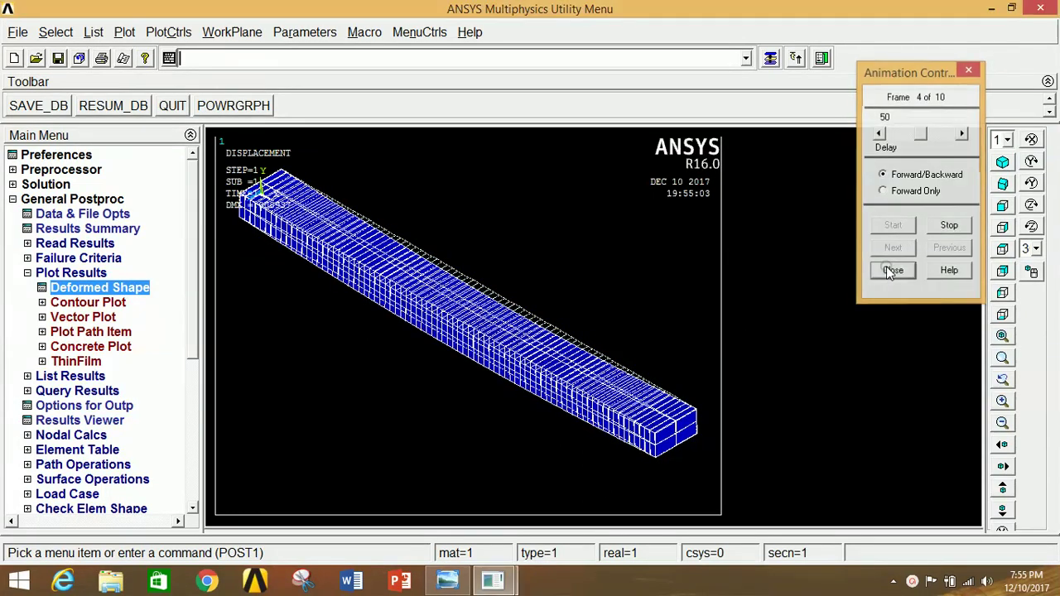
- Contour the nodal displacement vector sum on the beam (max 0.008937)
click(91, 304)
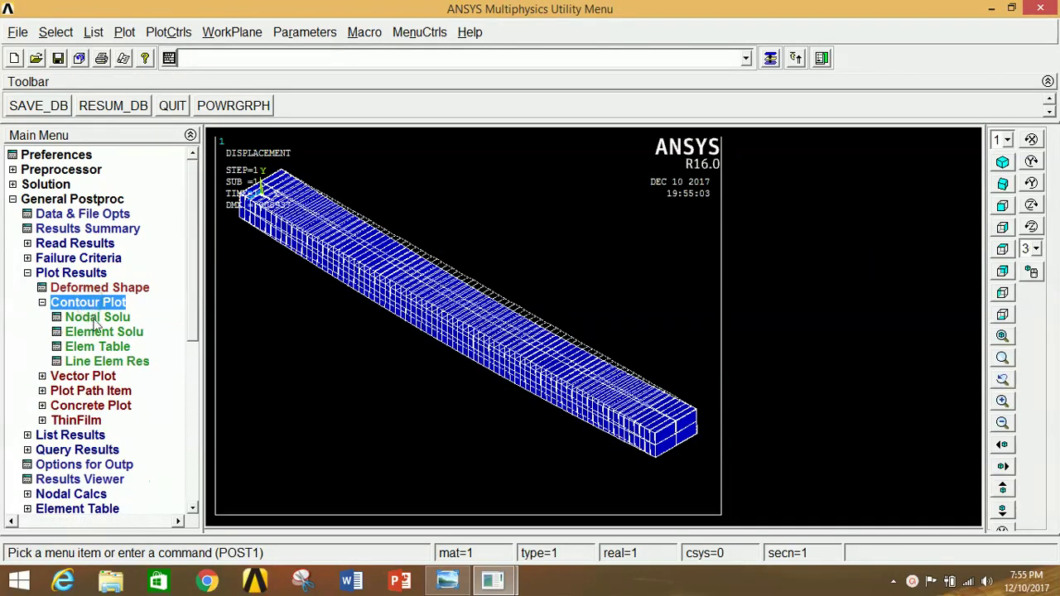
click(96, 318)
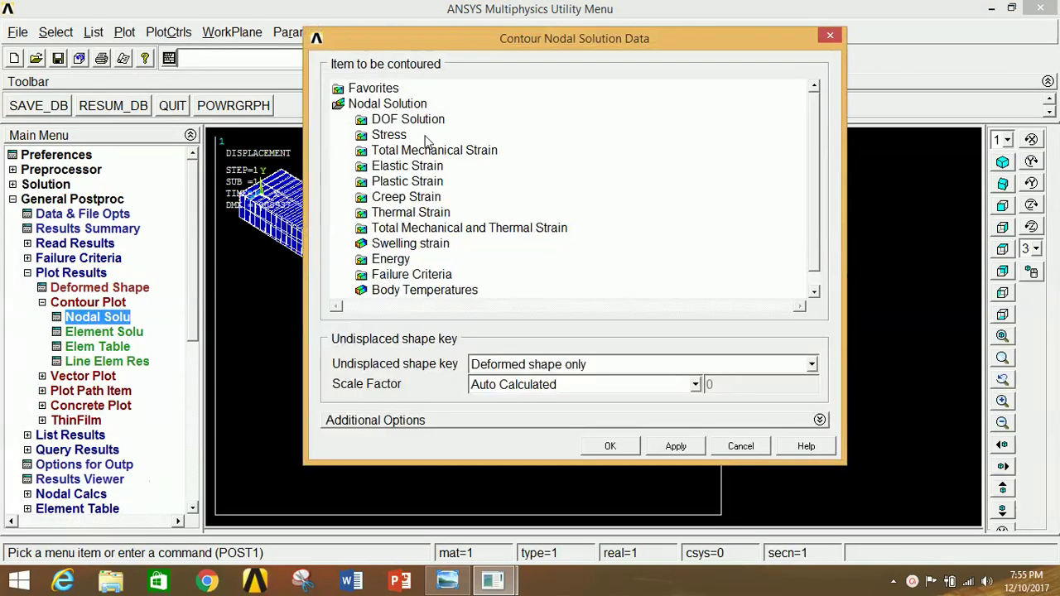
double_click(392, 119)
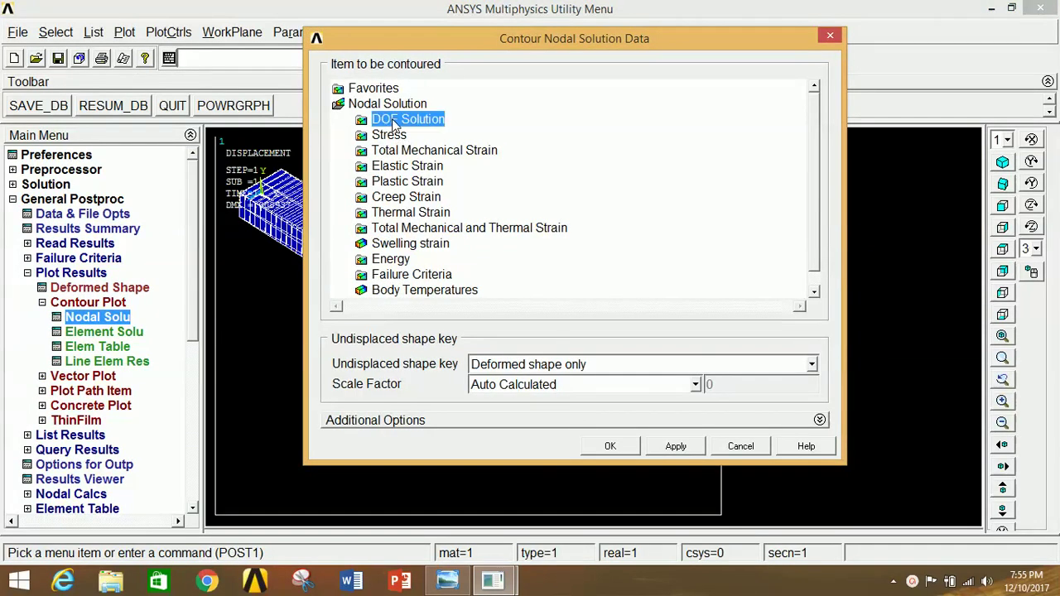
click(420, 184)
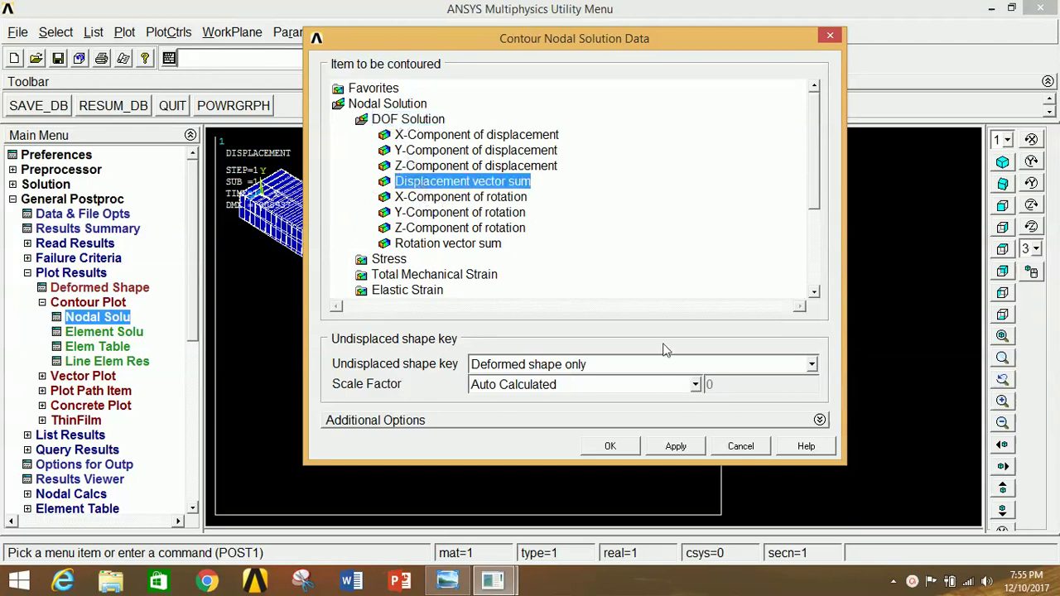
click(611, 445)
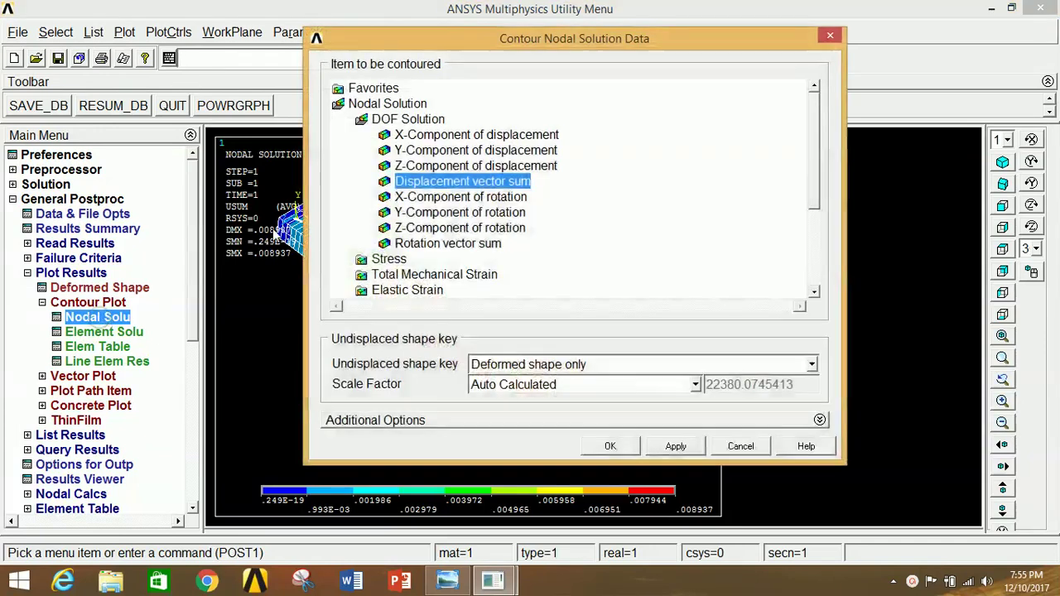
- Replace it with a von Mises stress nodal contour
click(382, 258)
scroll(807, 145, down, 2)
click(454, 228)
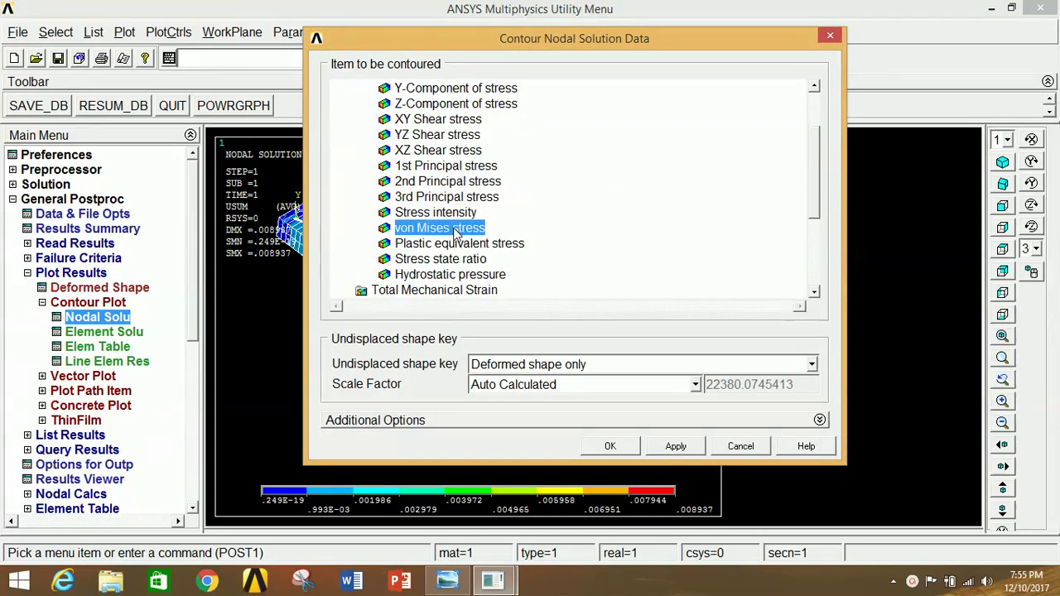
click(613, 444)
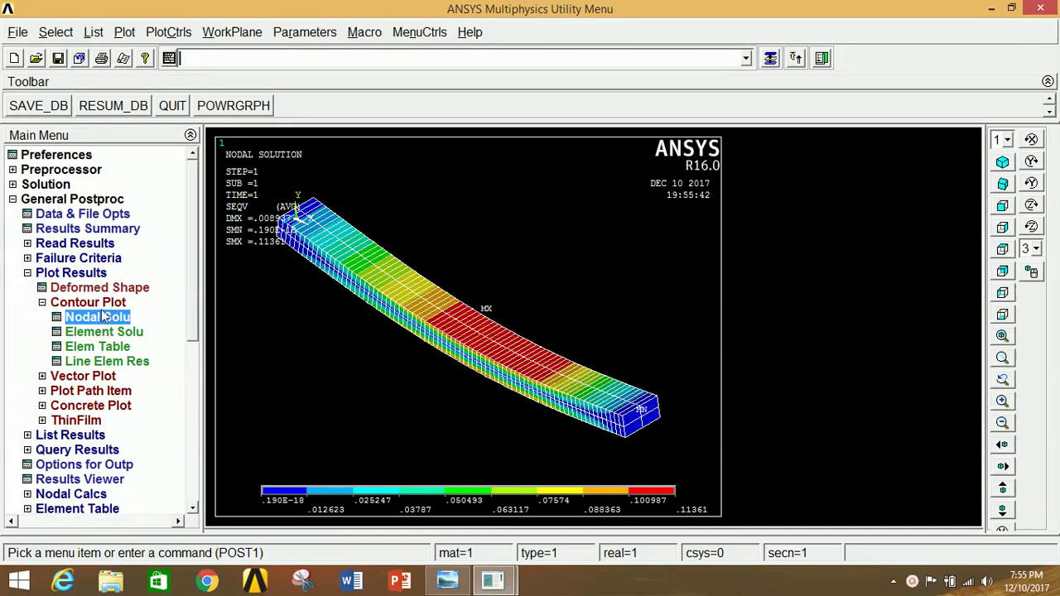
- Plot the bending moment diagram with LabI SMIS3 and LabJ SMIS16, viewed from the front
click(137, 365)
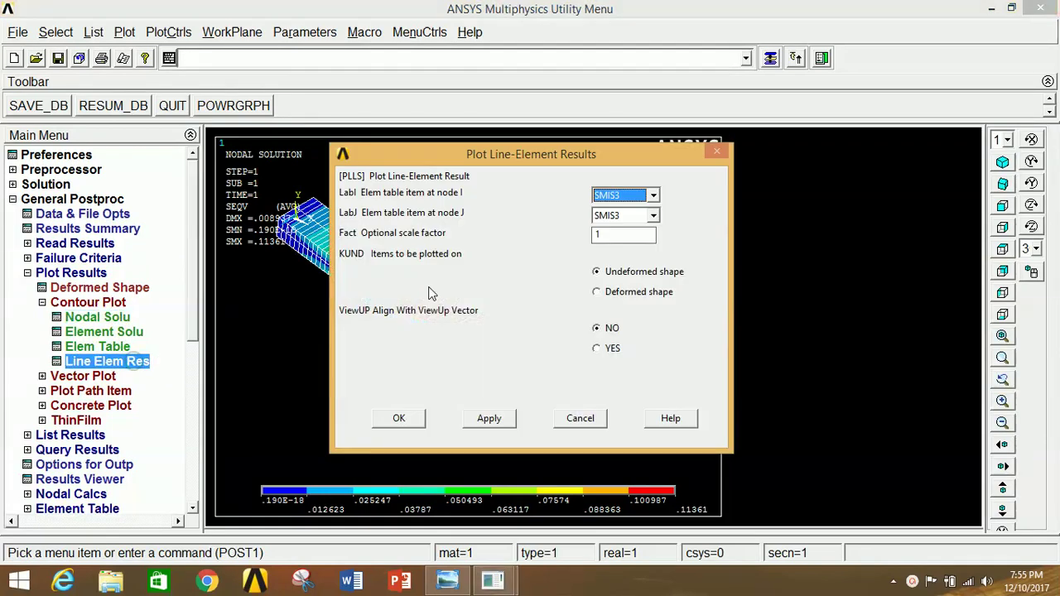
click(623, 215)
click(627, 260)
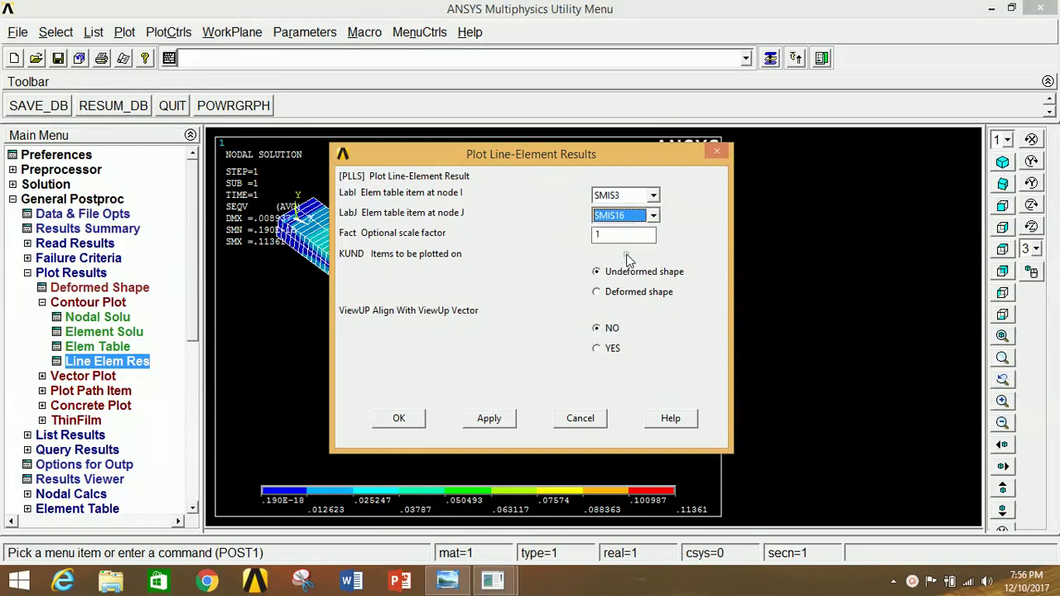
click(399, 418)
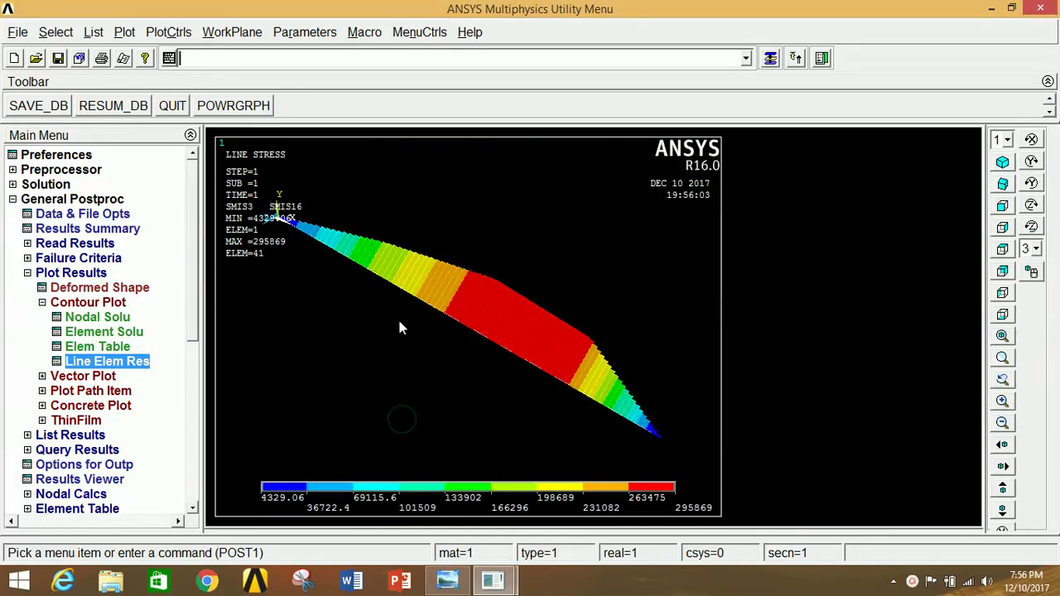
click(1002, 204)
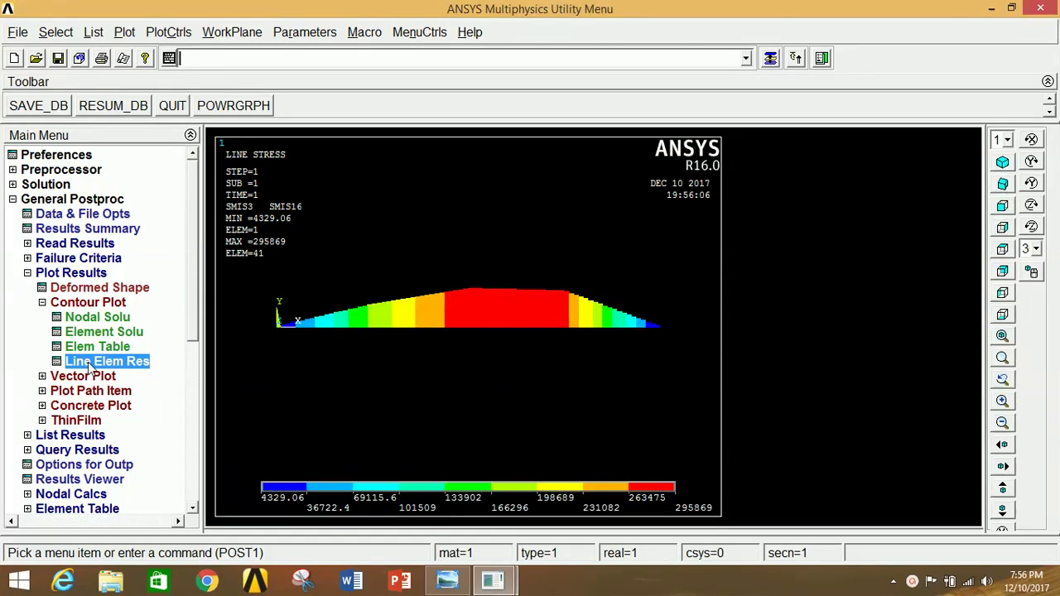
- Plot the shear force diagram with LabI SMIS6 and LabJ SMIS19 (-173.163 to 278.066)
click(121, 363)
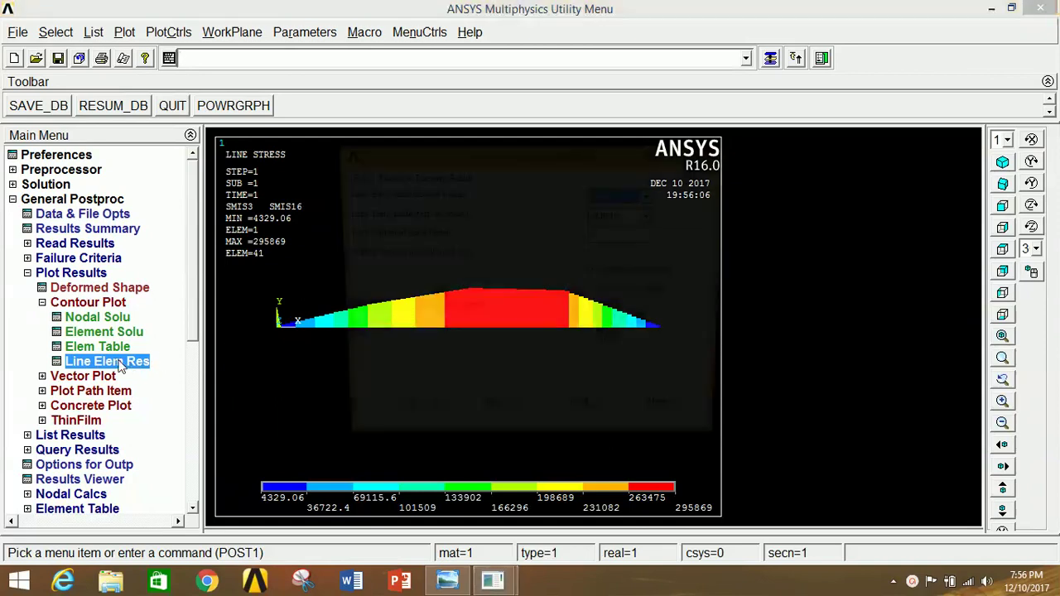
click(623, 196)
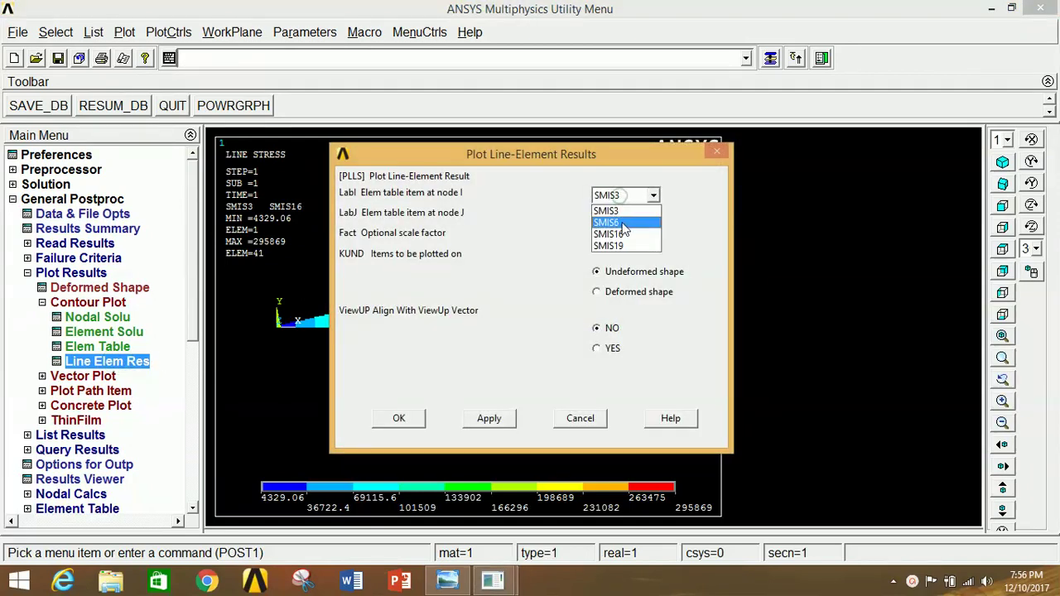
click(623, 225)
click(623, 215)
click(619, 266)
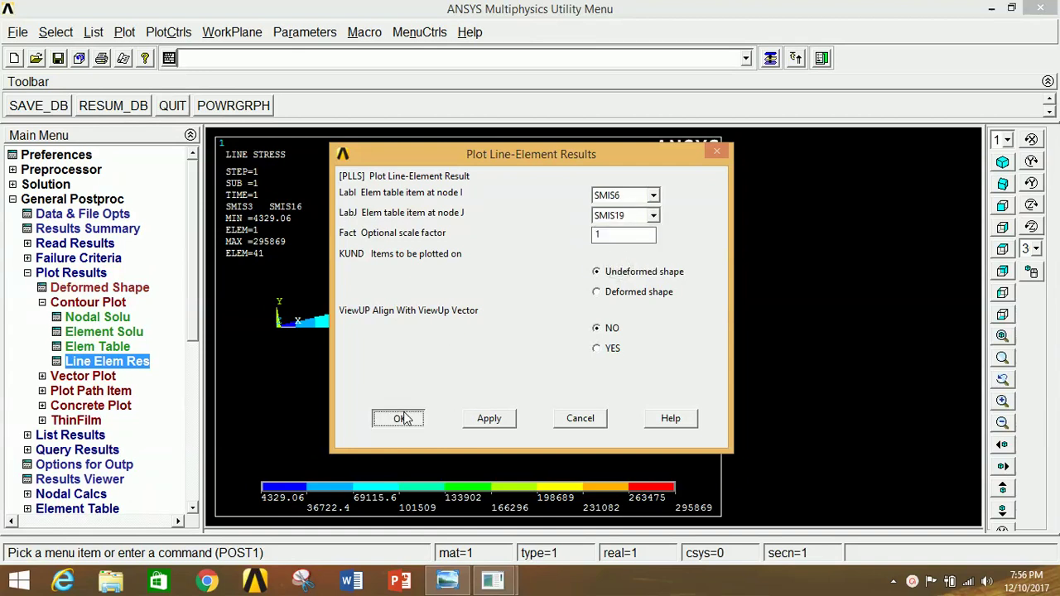
click(401, 417)
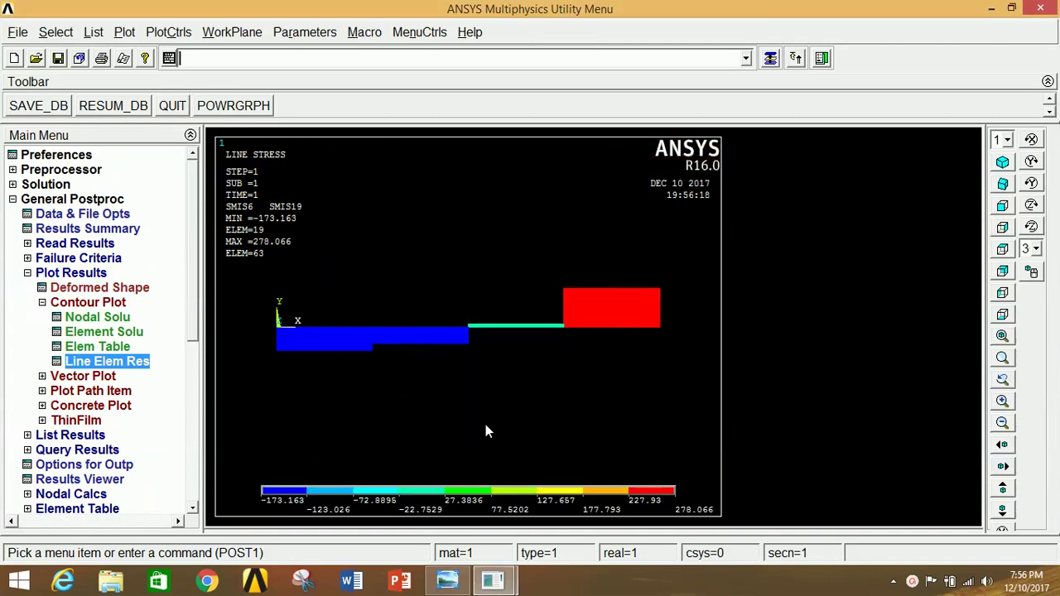
click(64, 276)
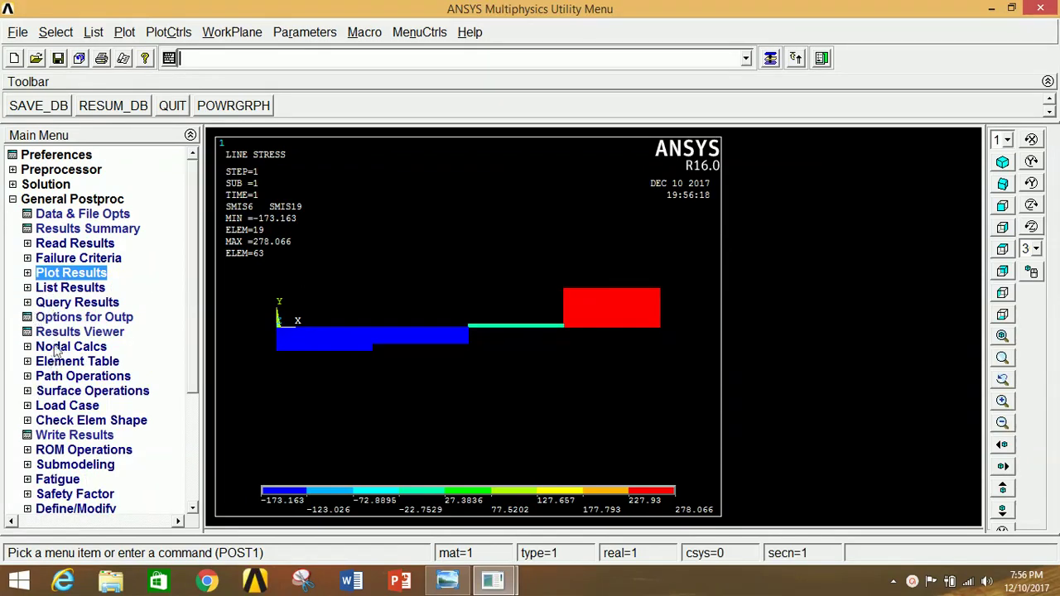
- List the reaction forces for all items and the summed nodal loads, closing each listing
click(58, 290)
click(73, 422)
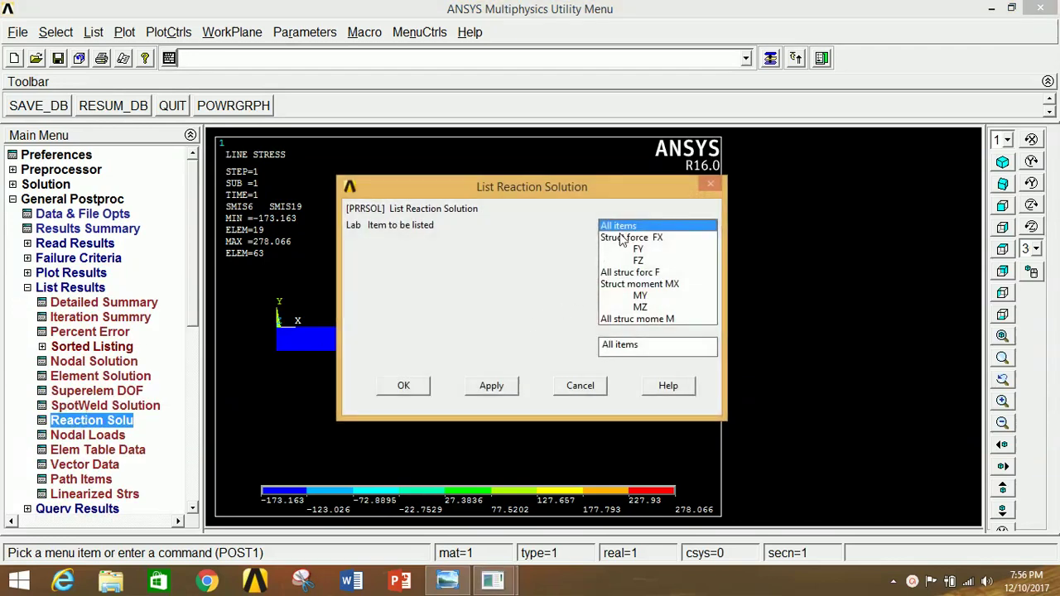
click(414, 388)
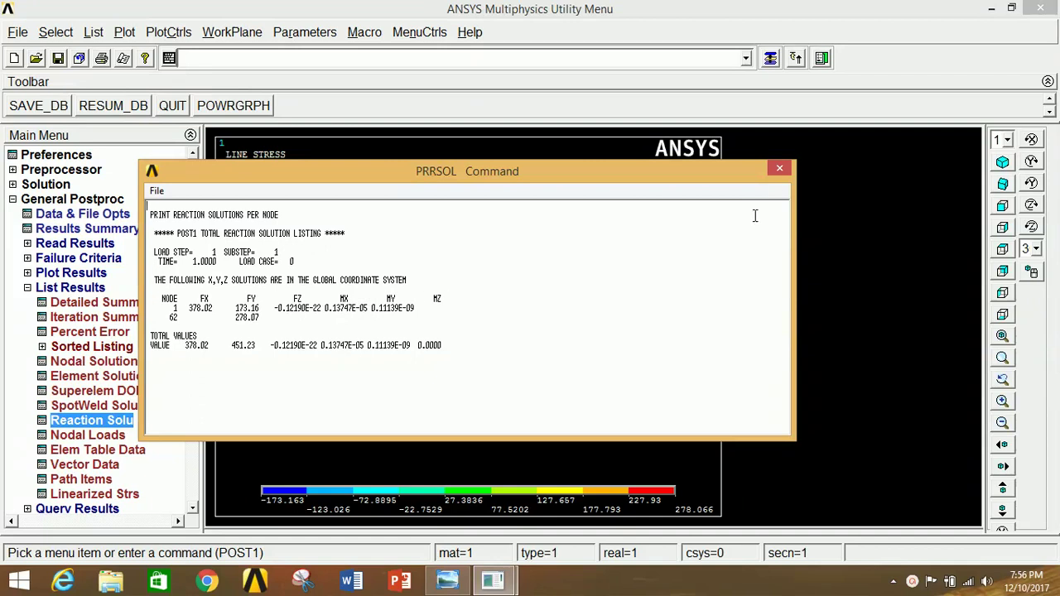
click(782, 168)
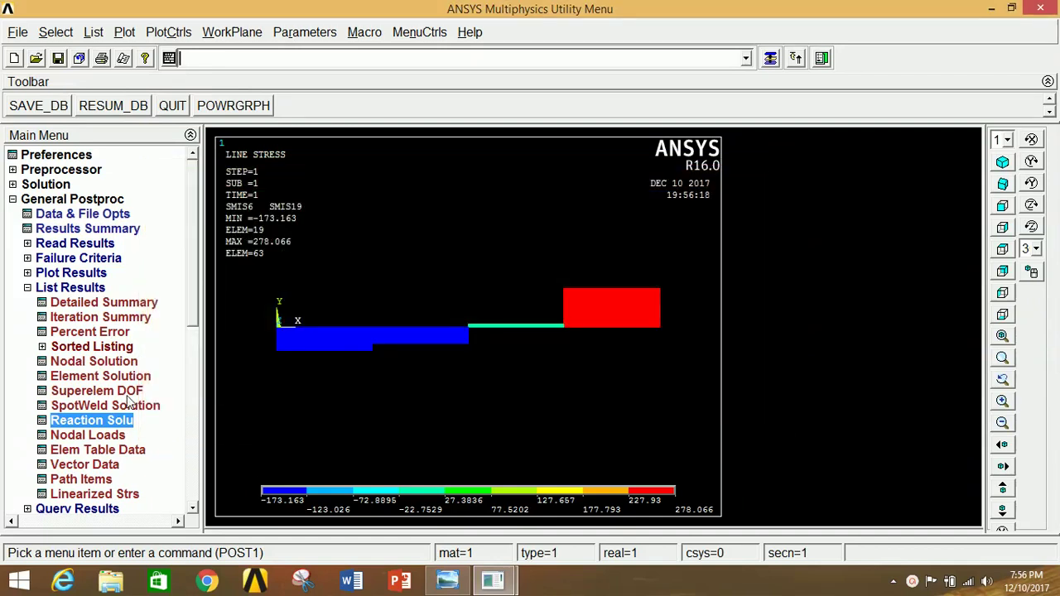
click(96, 437)
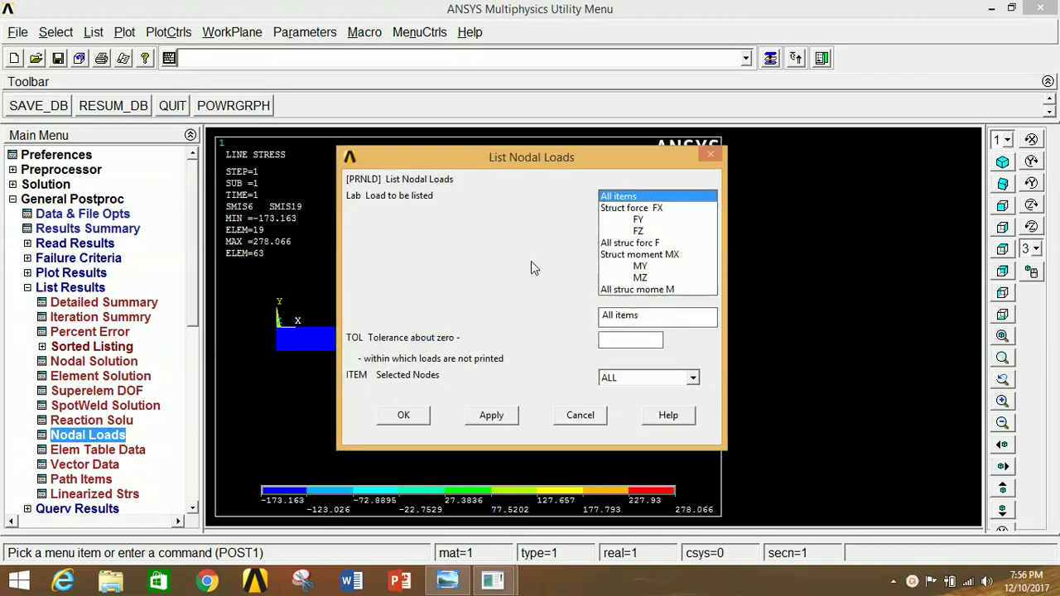
click(404, 415)
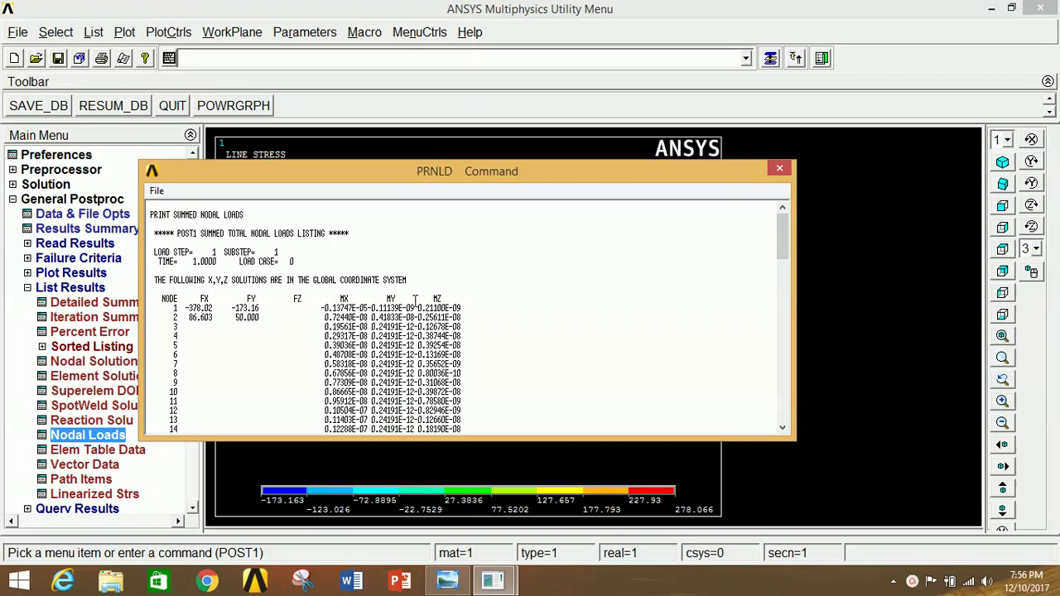
click(778, 169)
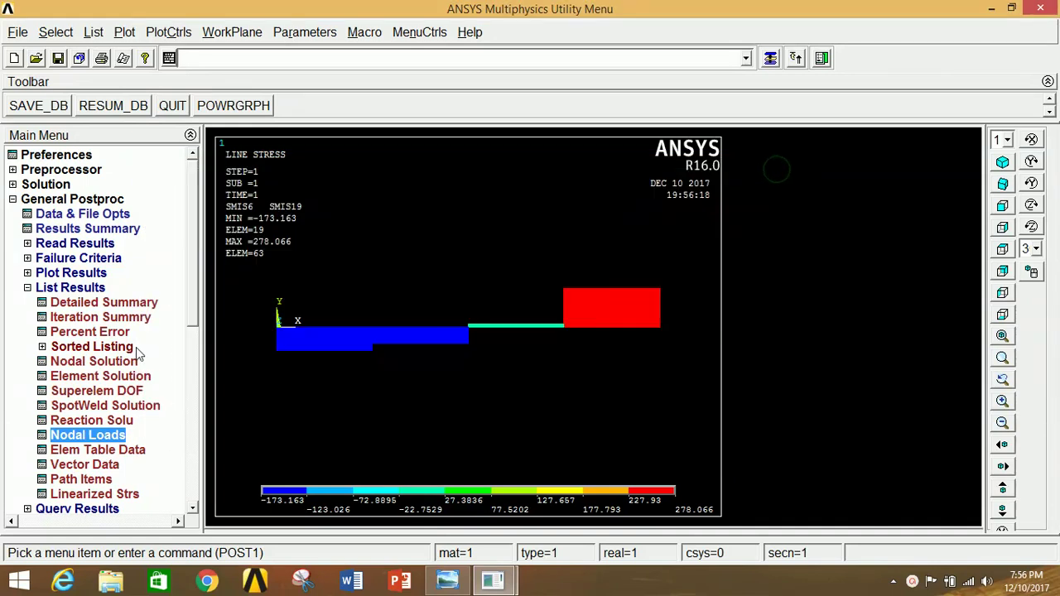
- List nodal displacements (UX, UY, UZ, USUM) from the DOF solution, then close the listing
click(89, 361)
click(455, 221)
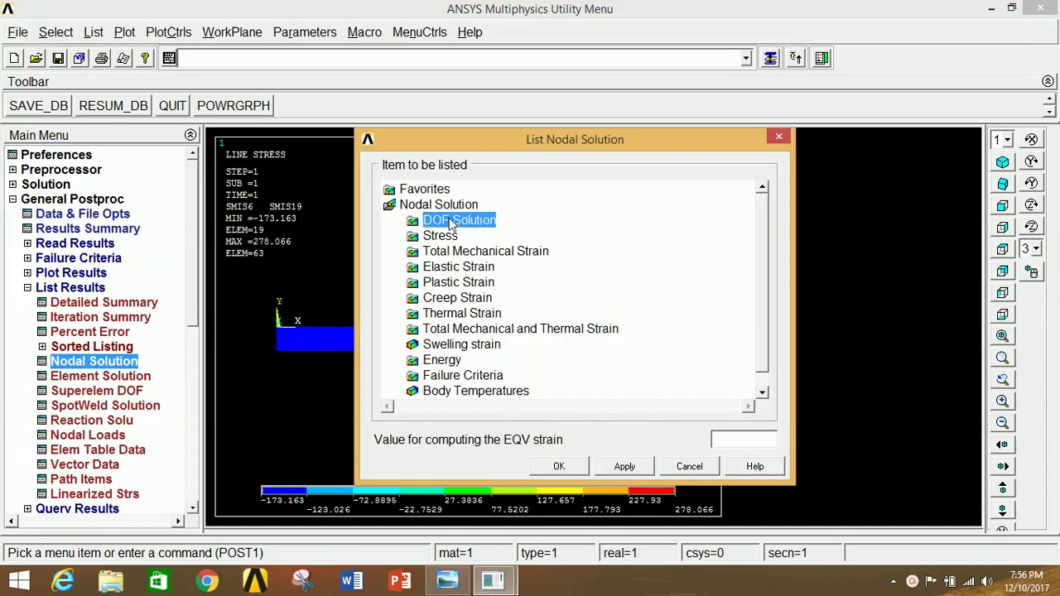
click(473, 282)
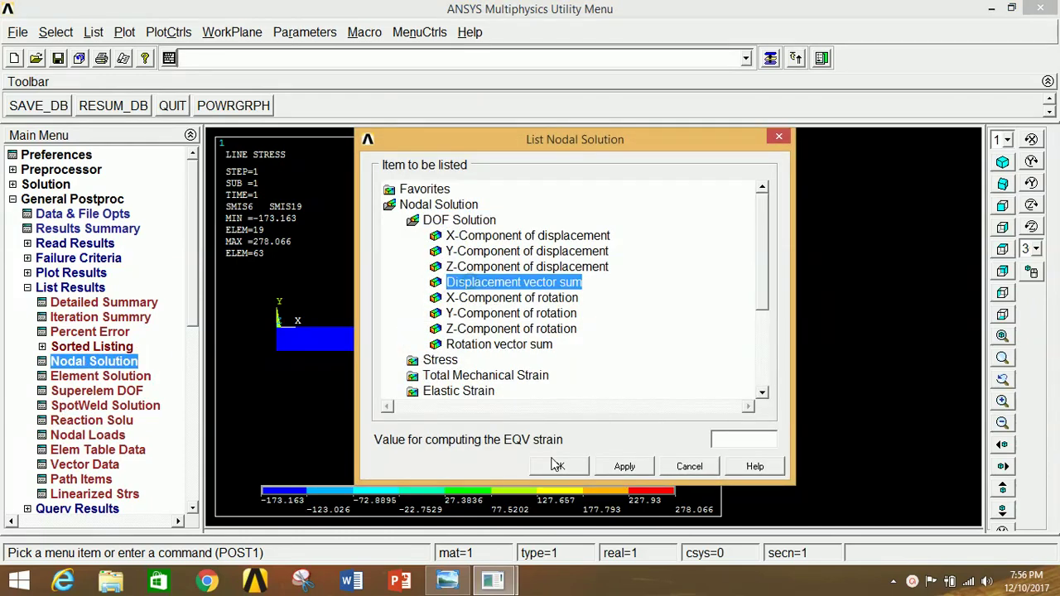
click(555, 468)
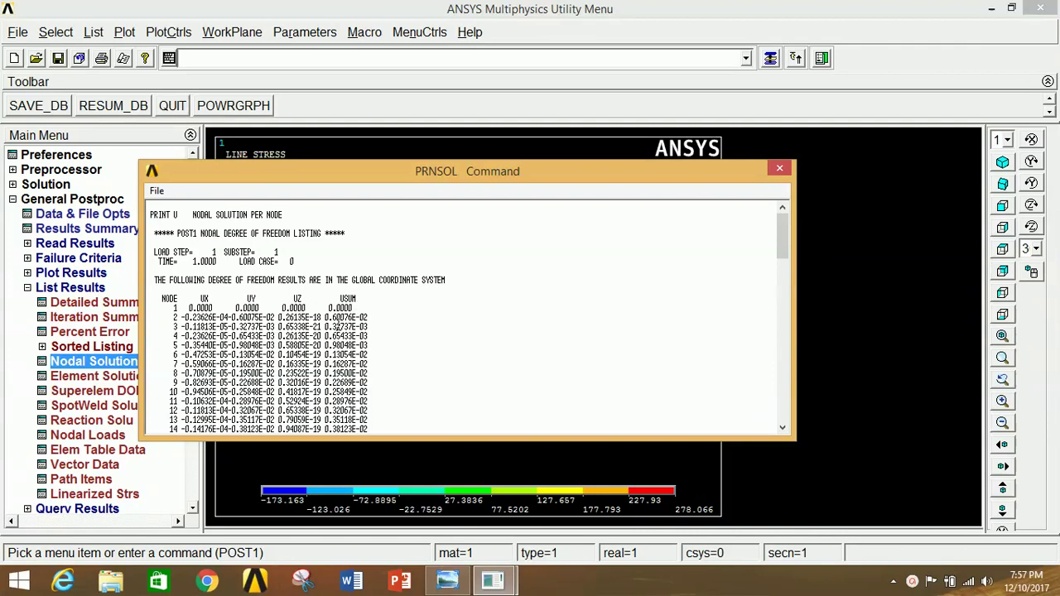
click(779, 168)
click(72, 285)
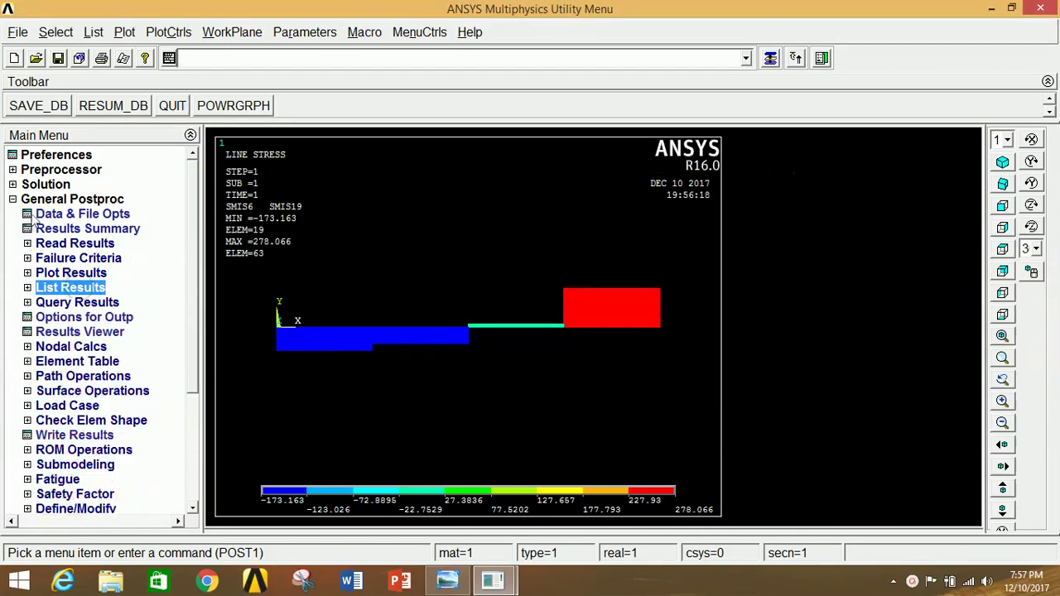